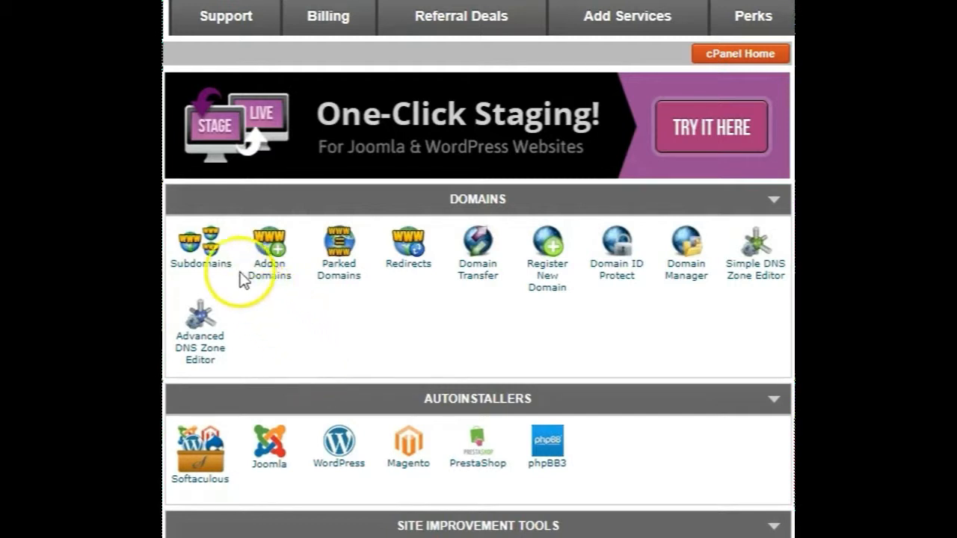
Open the Addon Domains page and enter bookjulieforaday.com as the new domain name, keeping the suggested subdomain and document root.
{"action": "left_click", "coordinate": [267, 259]}
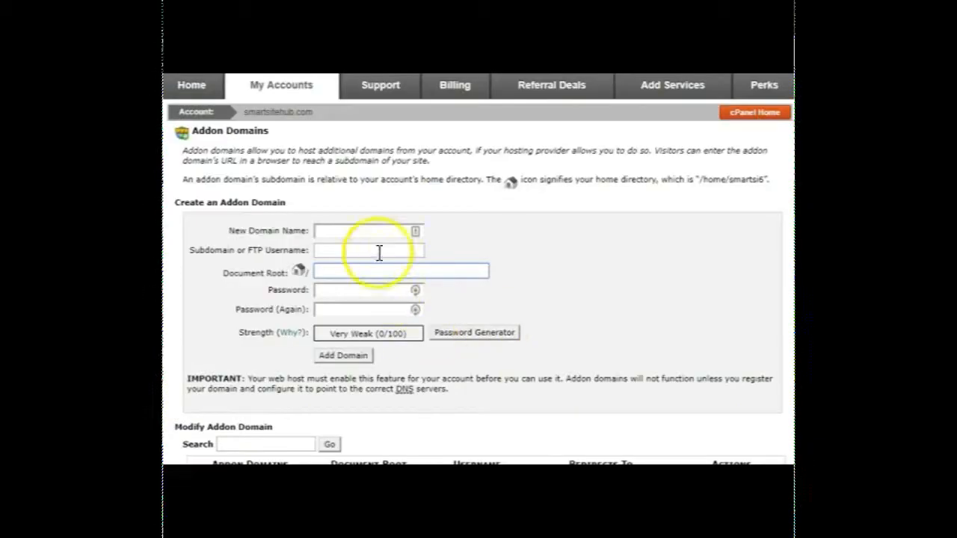
{"action": "left_click", "coordinate": [374, 230]}
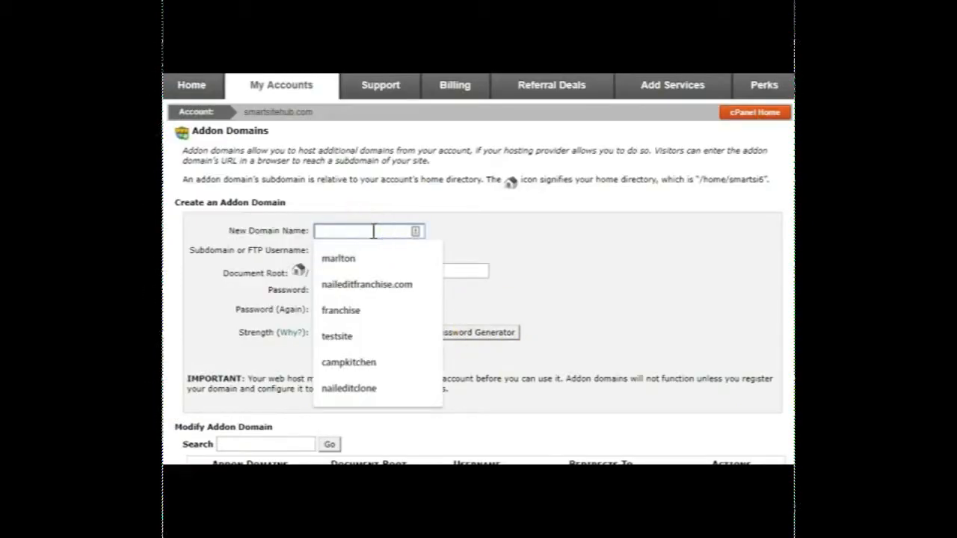
{"action": "type", "text": "bookju"}
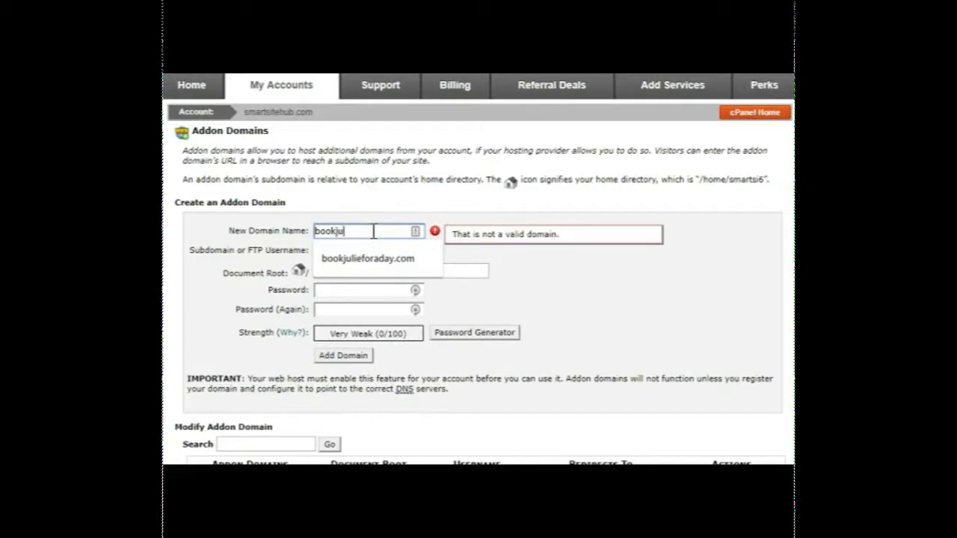
{"action": "type", "text": "lieforaday.com"}
{"action": "key", "text": "Tab"}
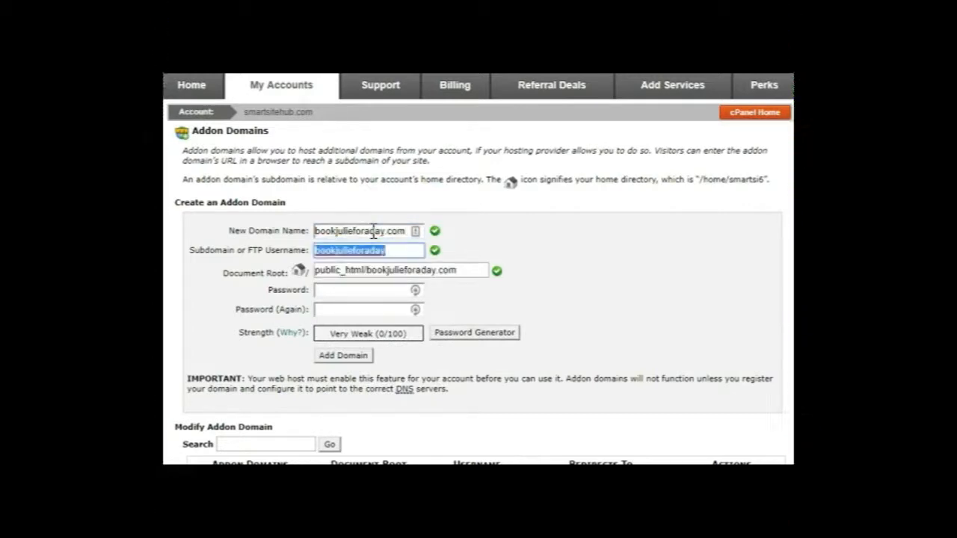
{"action": "key", "text": "Tab"}
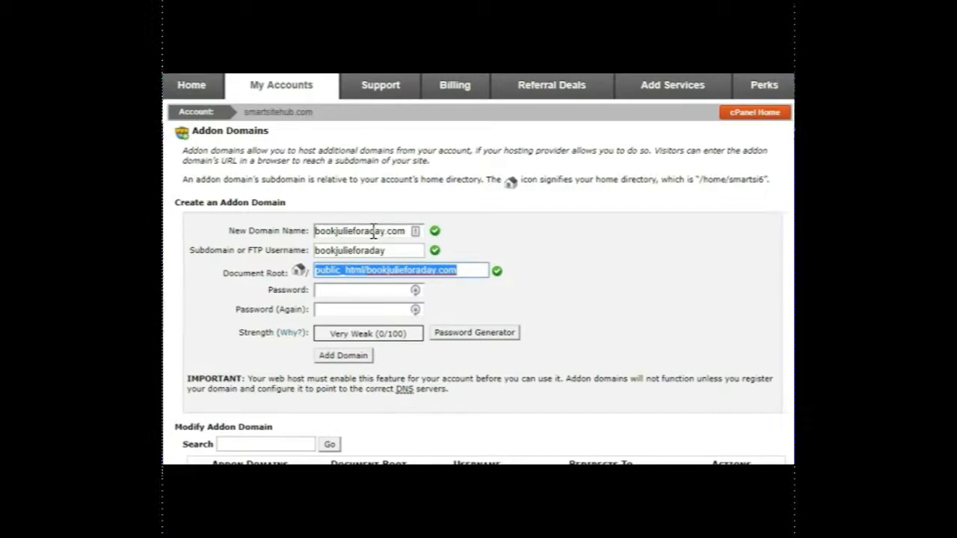
{"action": "key", "text": "Tab"}
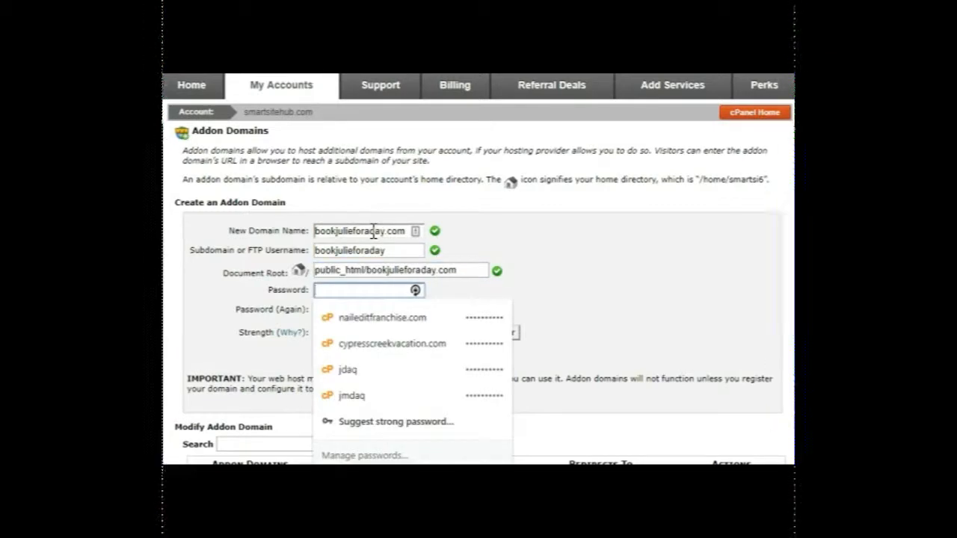
Enter and repeat the password for the new addon domain, add the domain, and return to the Addon Domains page.
{"action": "type", "text": "******"}
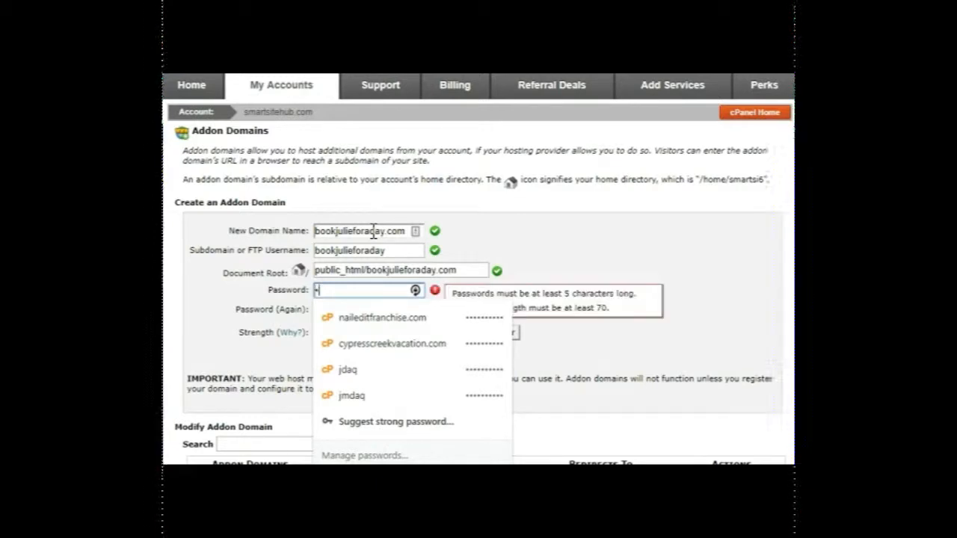
{"action": "type", "text": "*****"}
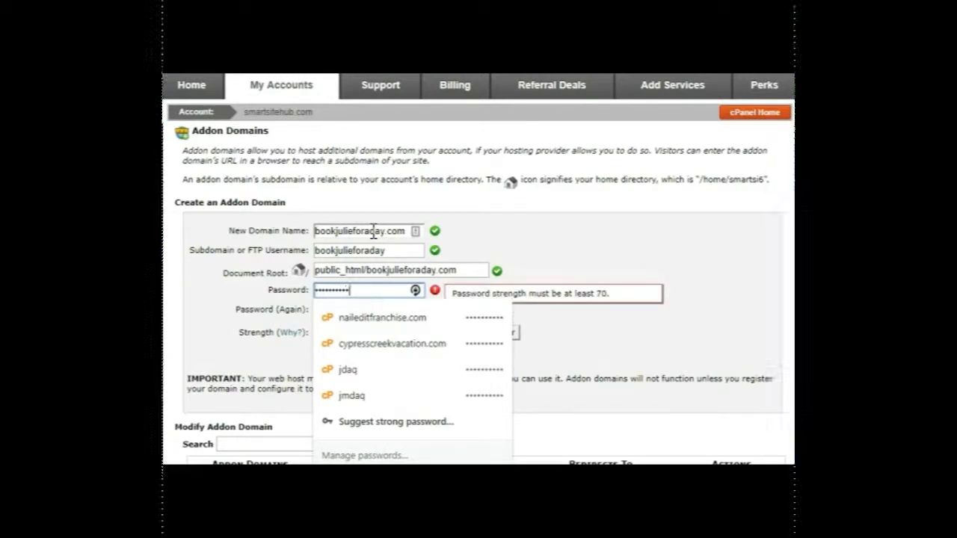
{"action": "key", "text": "Tab"}
{"action": "type", "text": "***********"}
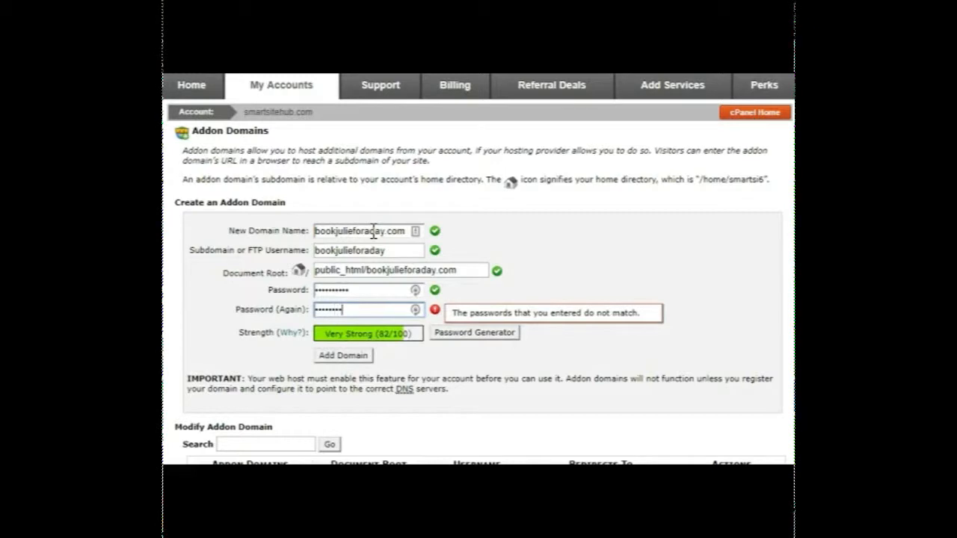
{"action": "left_click", "coordinate": [354, 360]}
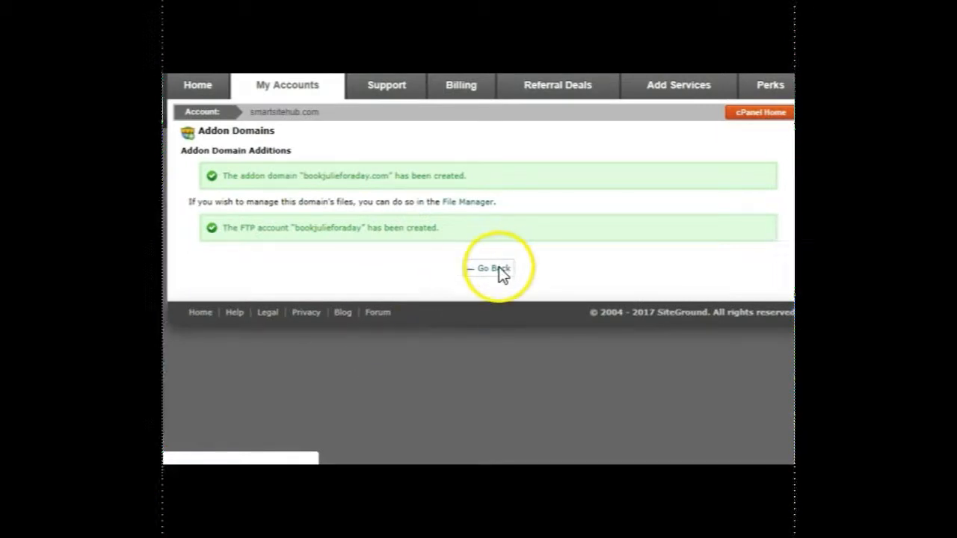
{"action": "left_click", "coordinate": [499, 272]}
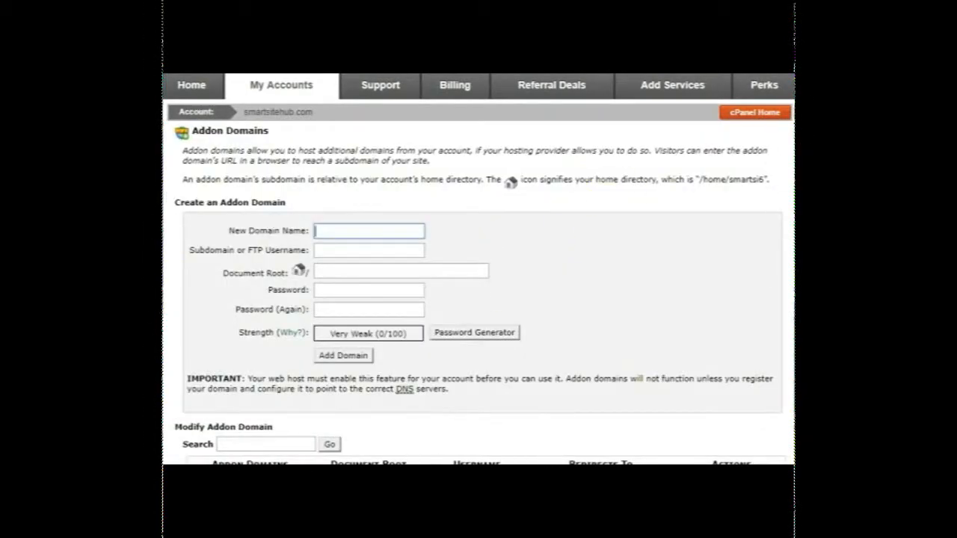
{"action": "scroll", "coordinate": [479, 269], "scroll_direction": "down", "scroll_amount": 1}
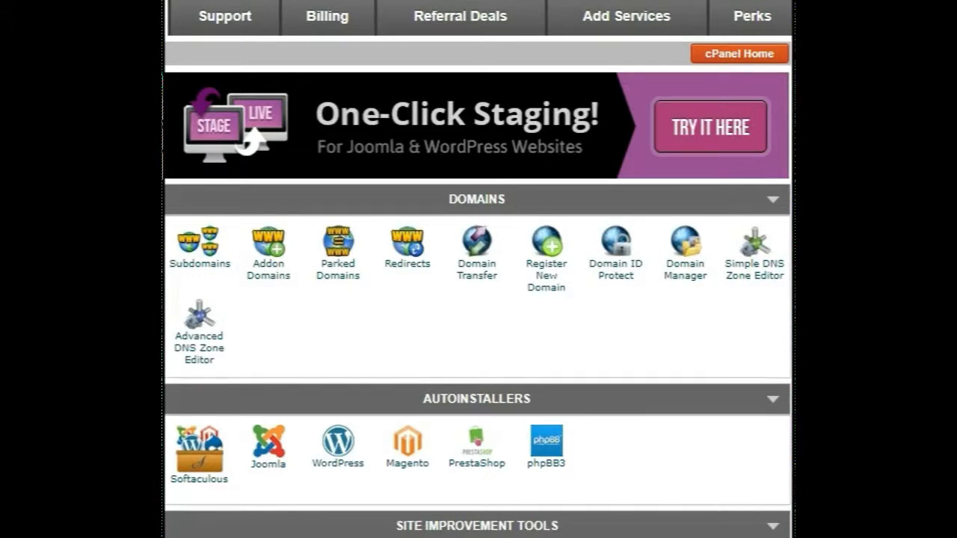
Install a Let's Encrypt SSL certificate of the standard, non-wildcard type for bookjulieforaday.com.
{"action": "scroll", "coordinate": [478, 269], "scroll_direction": "down", "scroll_amount": 9}
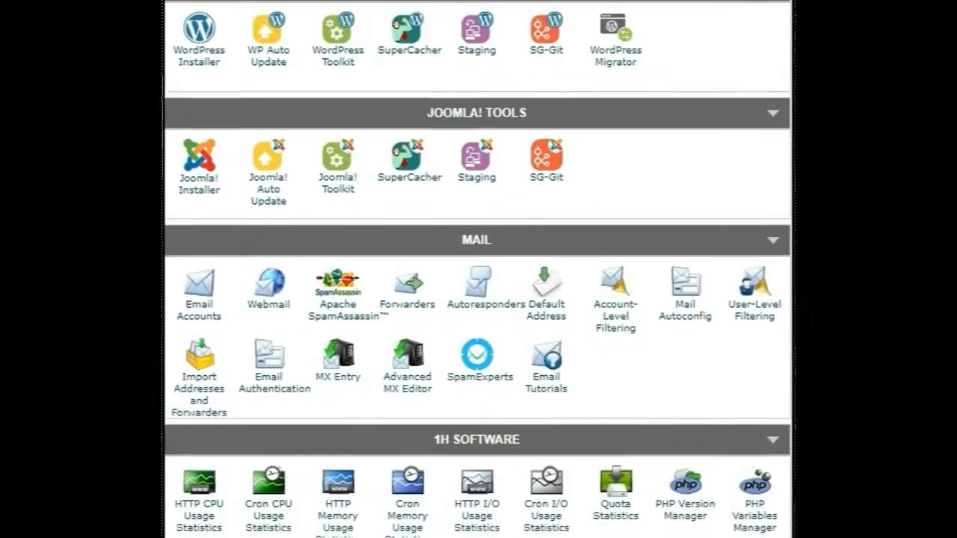
{"action": "scroll", "coordinate": [479, 269], "scroll_direction": "down", "scroll_amount": 7}
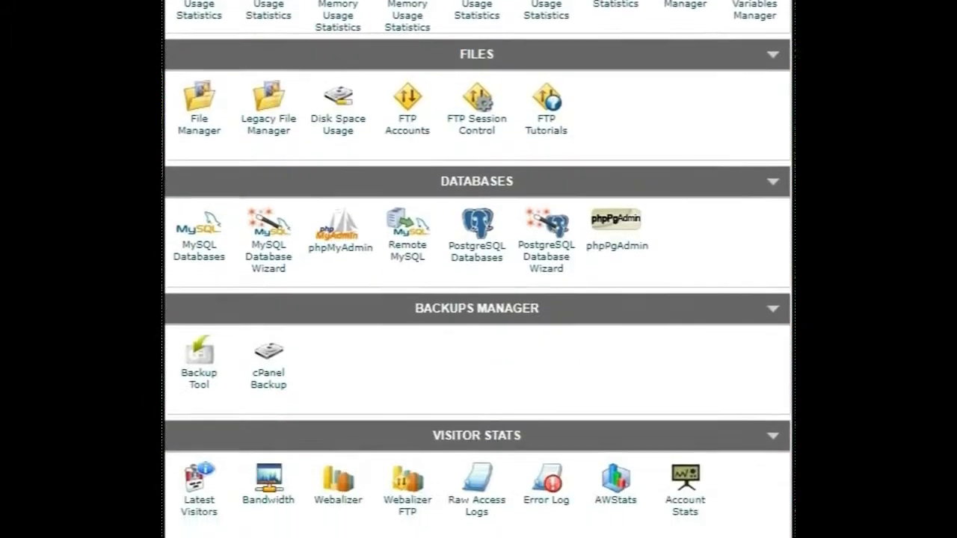
{"action": "scroll", "coordinate": [478, 269], "scroll_direction": "down", "scroll_amount": 5}
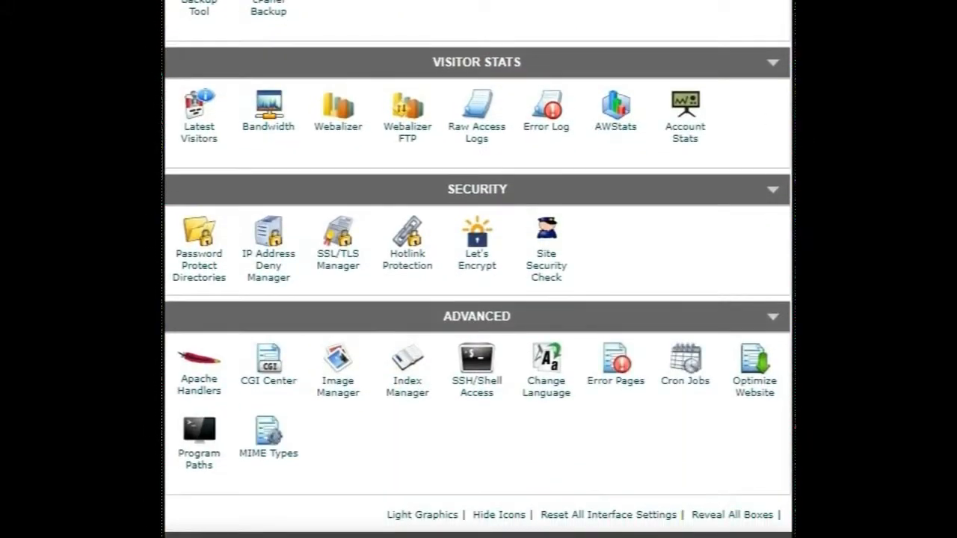
{"action": "left_click", "coordinate": [476, 256]}
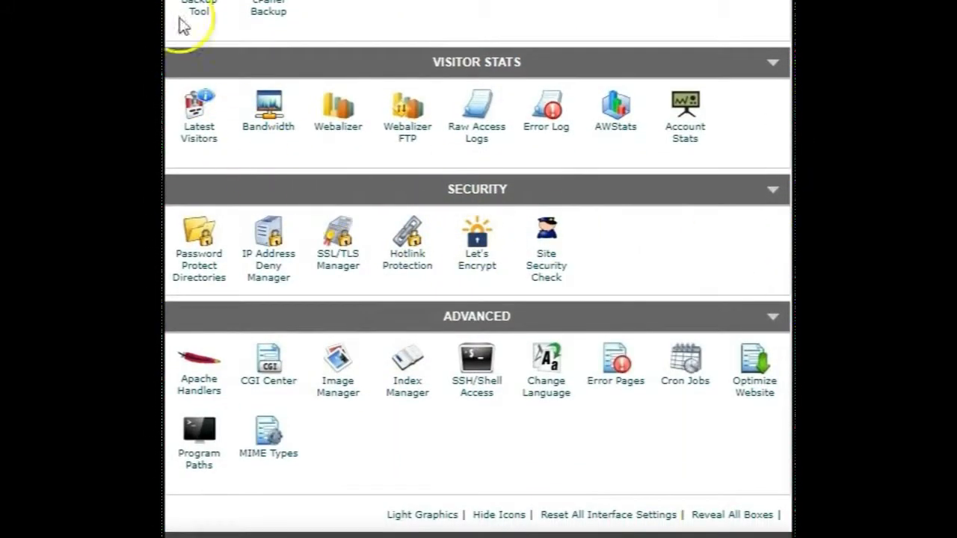
{"action": "scroll", "coordinate": [478, 269], "scroll_direction": "down", "scroll_amount": 5}
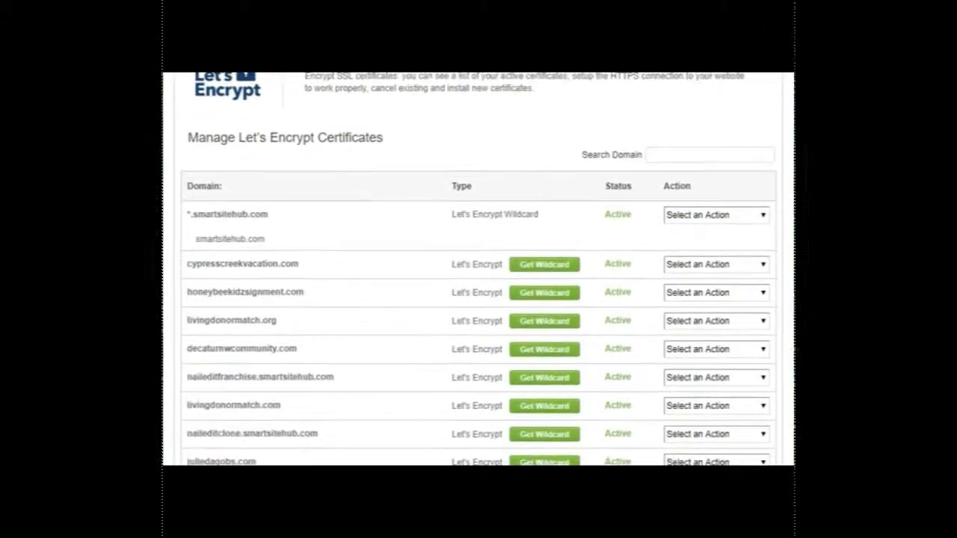
{"action": "scroll", "coordinate": [478, 269], "scroll_direction": "down", "scroll_amount": 6}
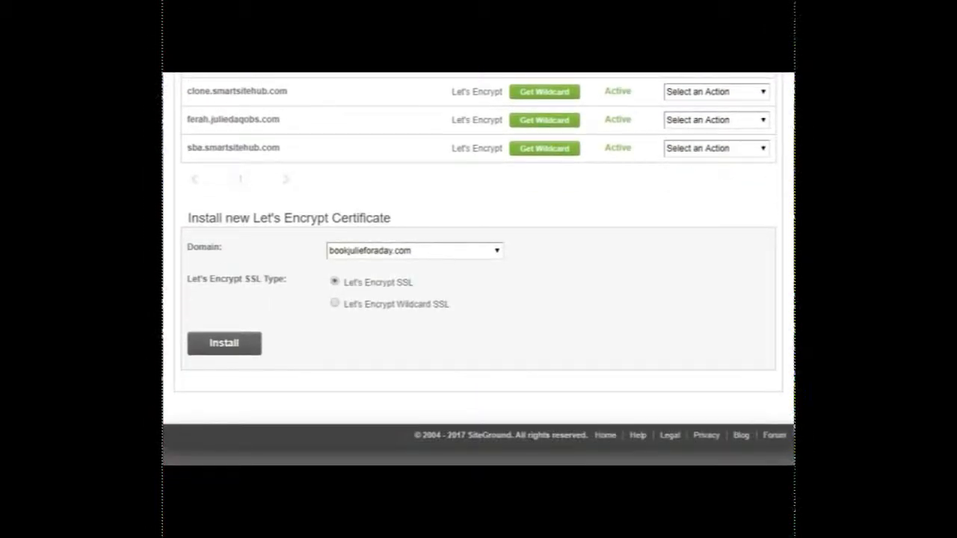
{"action": "left_click", "coordinate": [496, 251]}
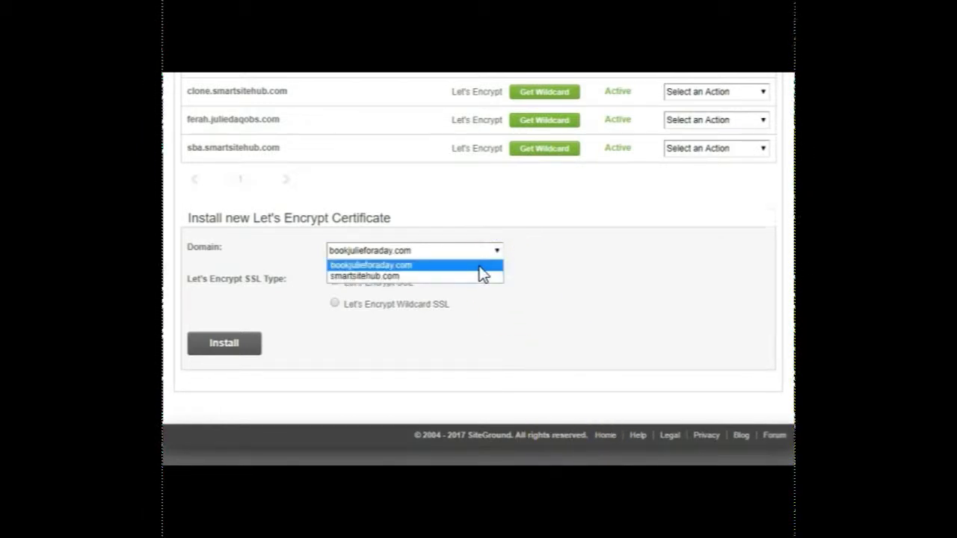
{"action": "left_click", "coordinate": [478, 266]}
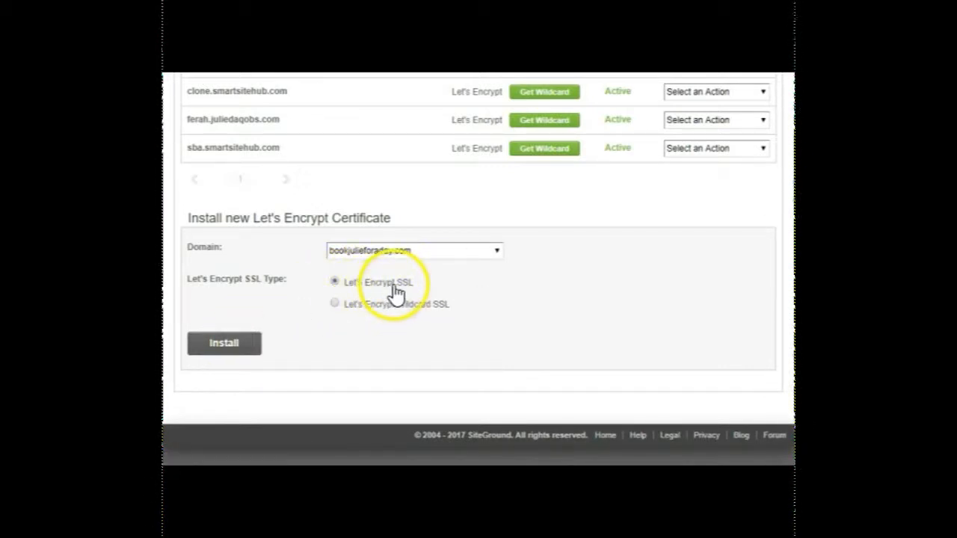
{"action": "left_click", "coordinate": [218, 346]}
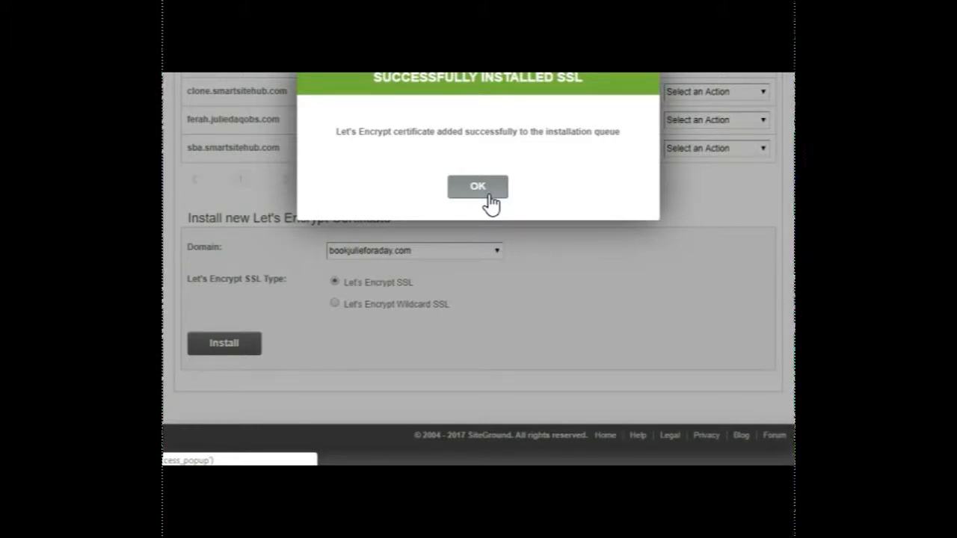
{"action": "left_click", "coordinate": [491, 195]}
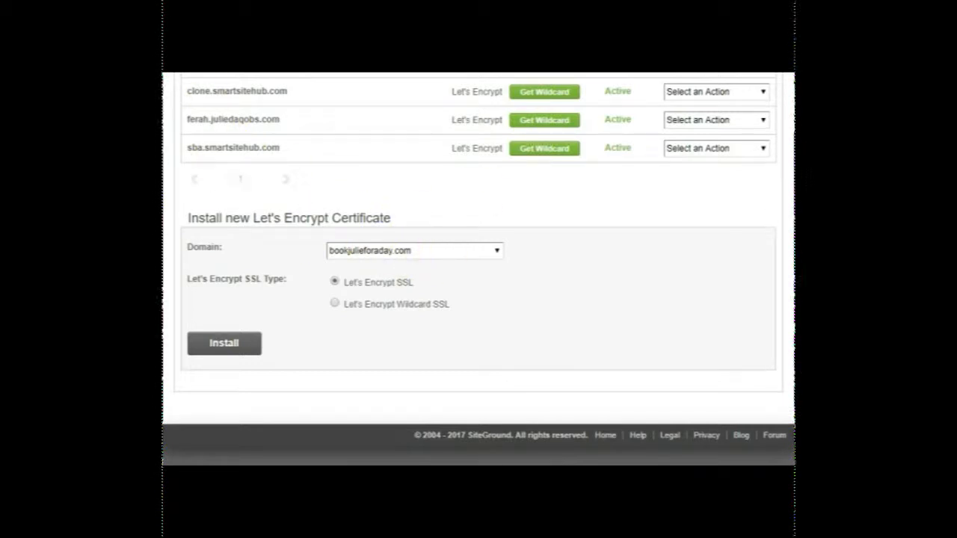
{"action": "scroll", "coordinate": [478, 269], "scroll_direction": "up", "scroll_amount": 5}
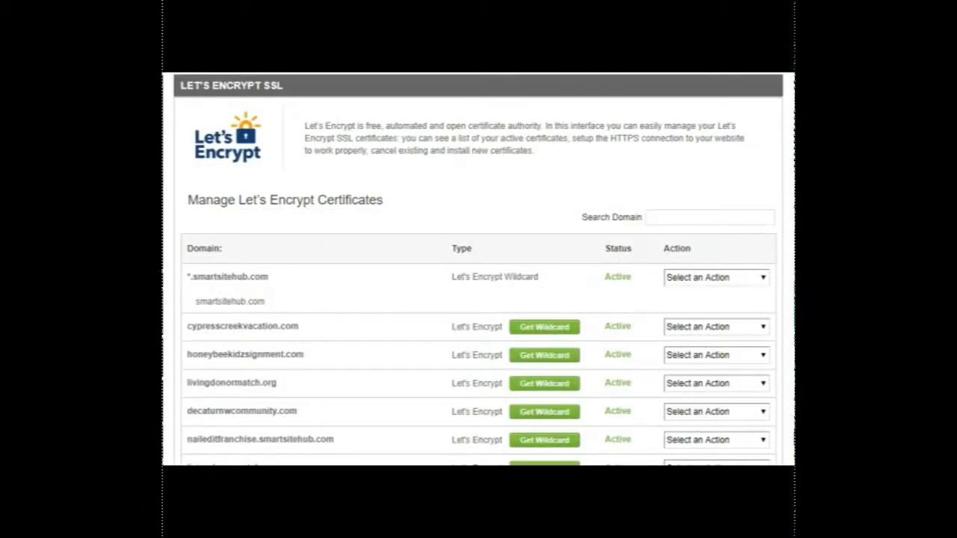
Open the WordPress autoinstaller from the cPanel home page and go to its installation form.
{"action": "scroll", "coordinate": [478, 269], "scroll_direction": "down", "scroll_amount": 6}
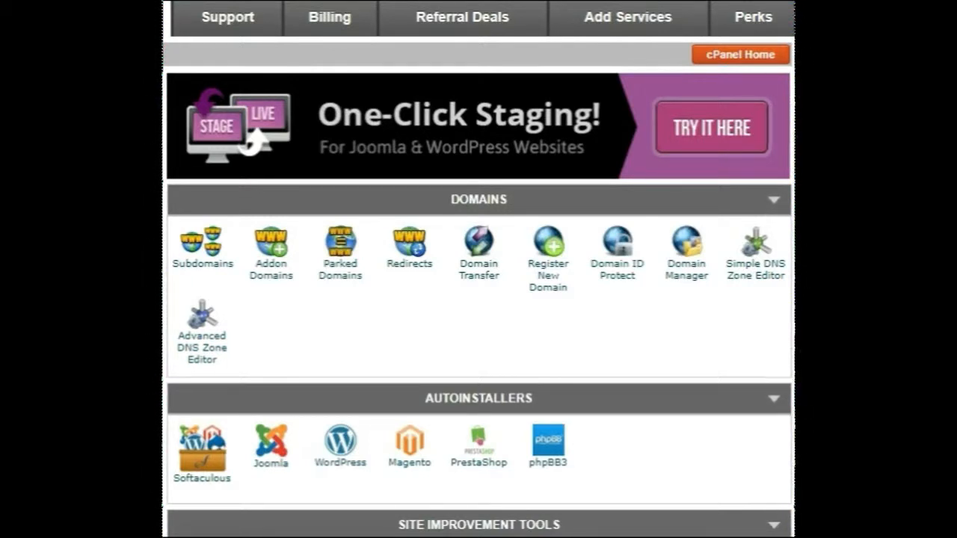
{"action": "scroll", "coordinate": [478, 269], "scroll_direction": "down", "scroll_amount": 3}
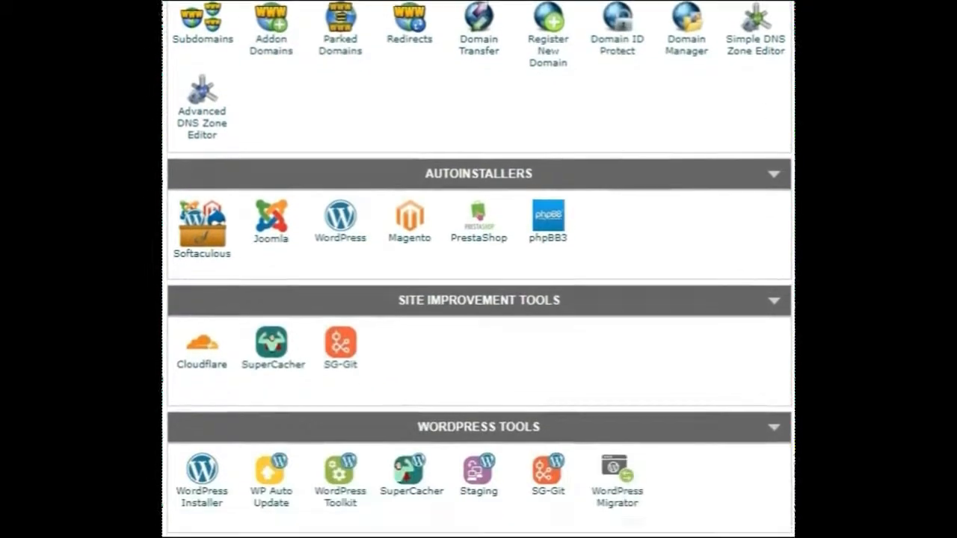
{"action": "scroll", "coordinate": [478, 269], "scroll_direction": "down", "scroll_amount": 1}
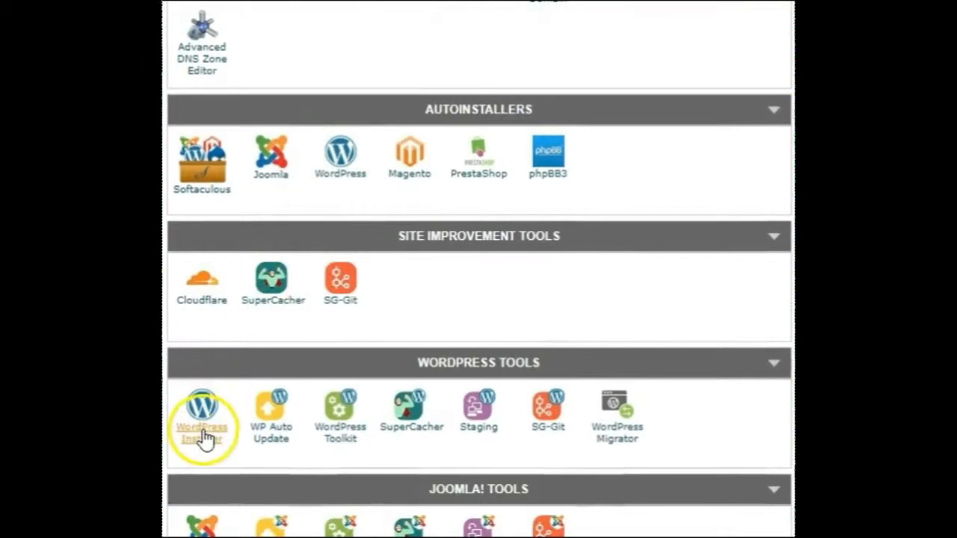
{"action": "left_click", "coordinate": [340, 155]}
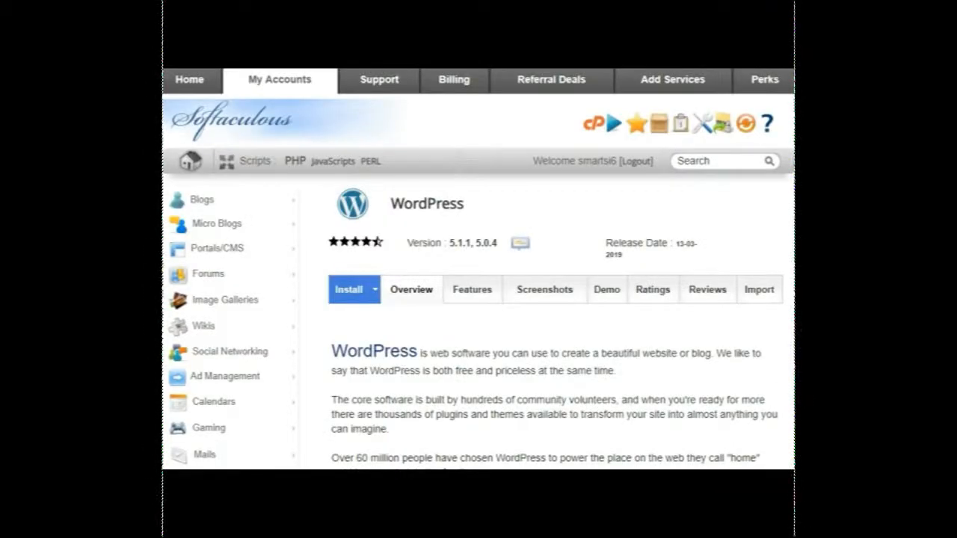
{"action": "scroll", "coordinate": [459, 256], "scroll_direction": "down", "scroll_amount": 4}
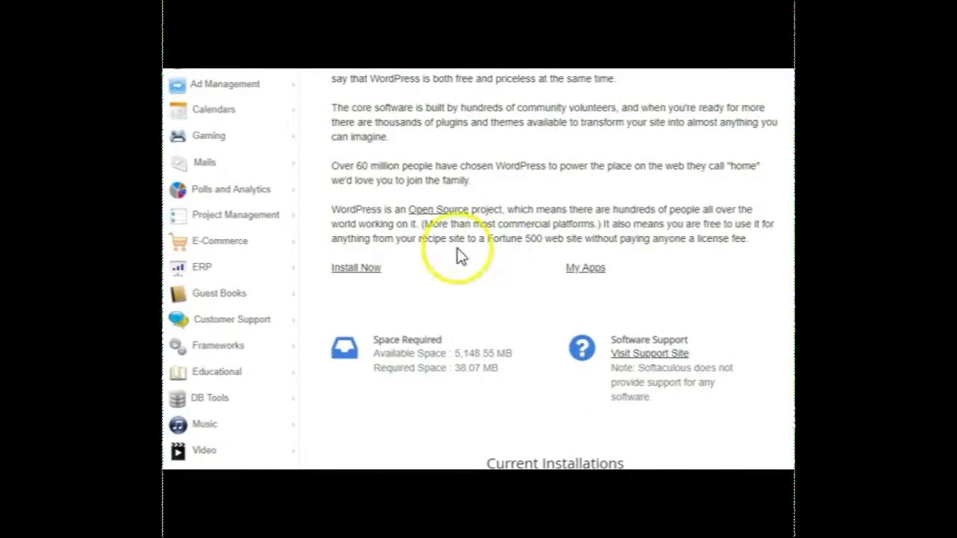
{"action": "left_click", "coordinate": [370, 269]}
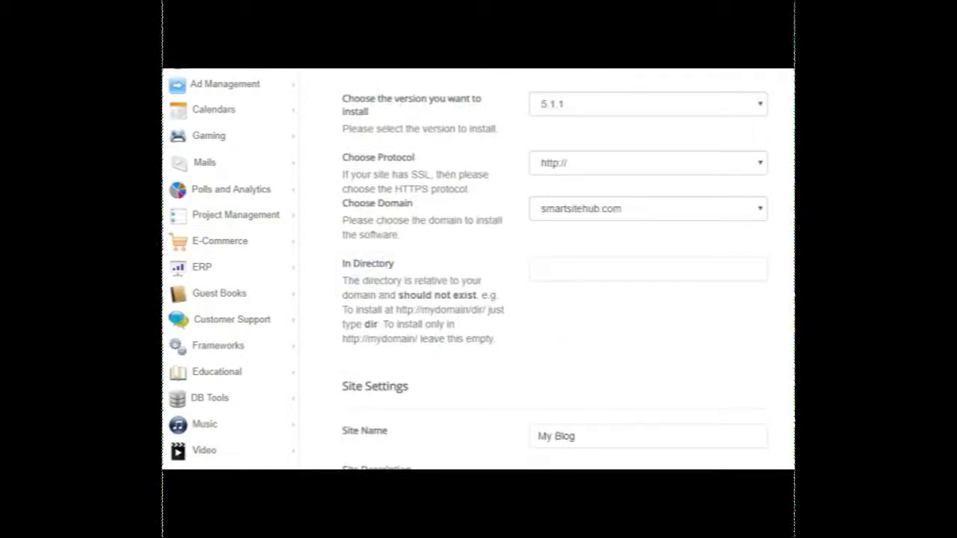
{"action": "scroll", "coordinate": [479, 269], "scroll_direction": "up", "scroll_amount": 1}
{"action": "scroll", "coordinate": [478, 269], "scroll_direction": "down", "scroll_amount": 1}
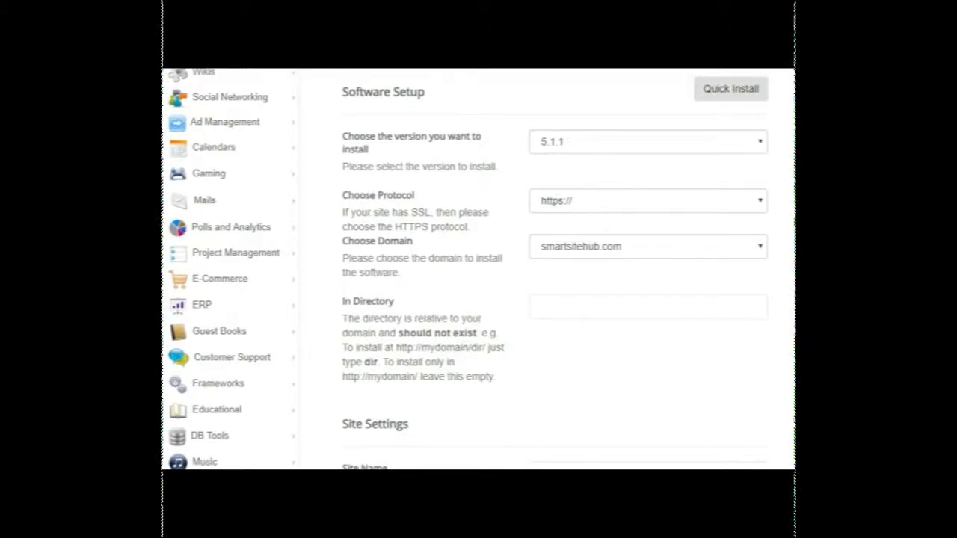
{"action": "left_click", "coordinate": [587, 143]}
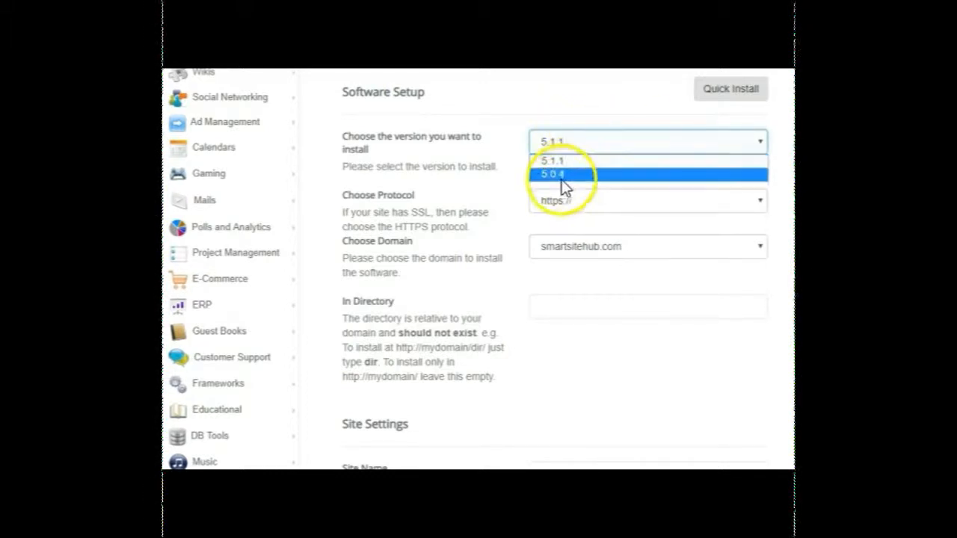
{"action": "left_click", "coordinate": [564, 163]}
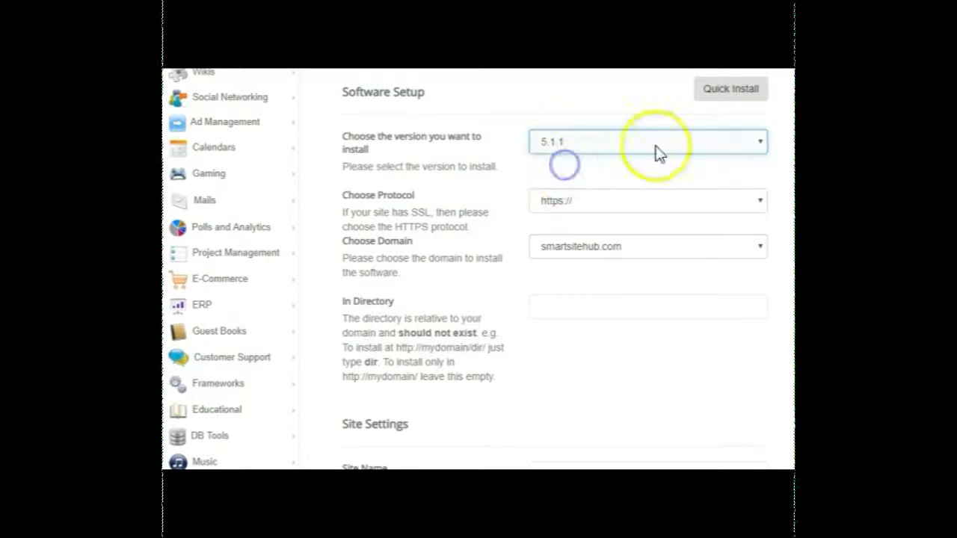
{"action": "left_click", "coordinate": [726, 200]}
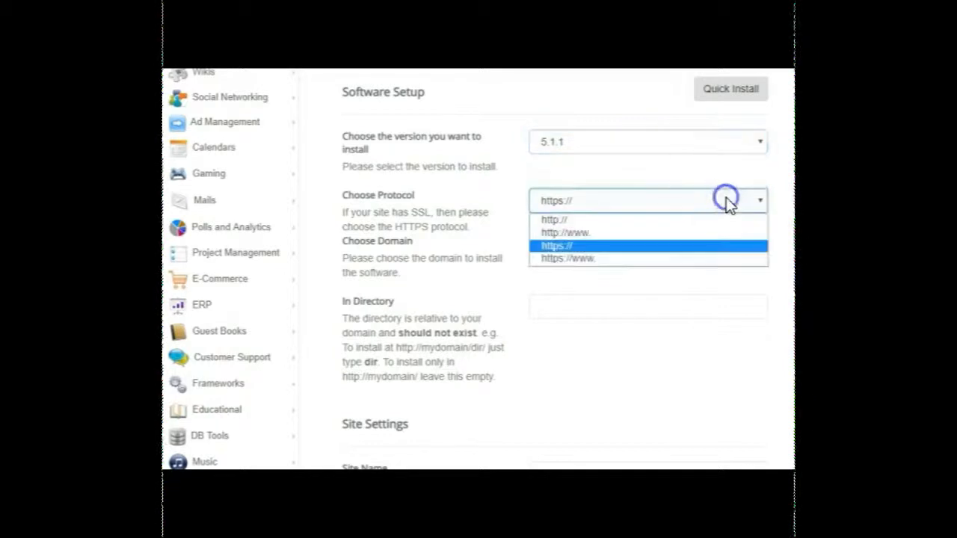
{"action": "left_click", "coordinate": [707, 246]}
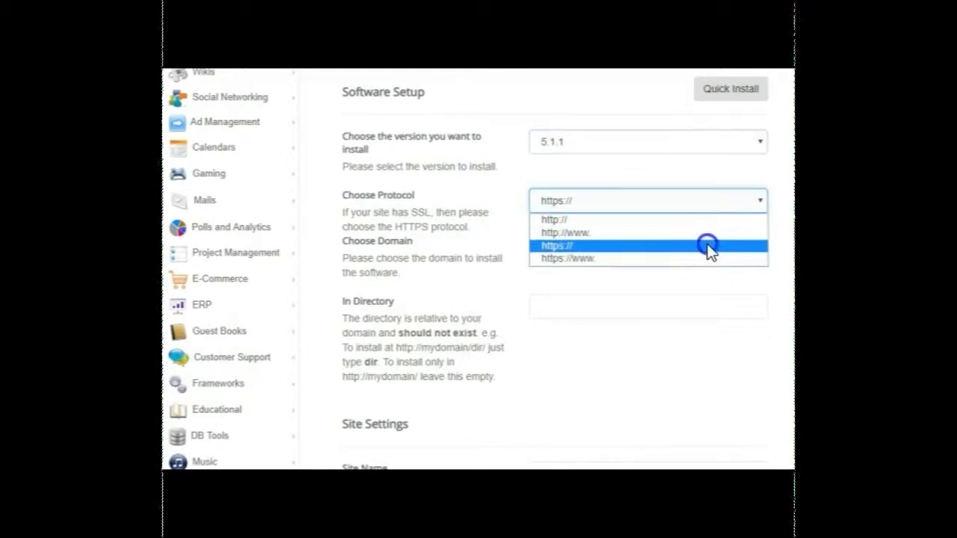
{"action": "left_click", "coordinate": [607, 248]}
{"action": "left_click", "coordinate": [606, 252]}
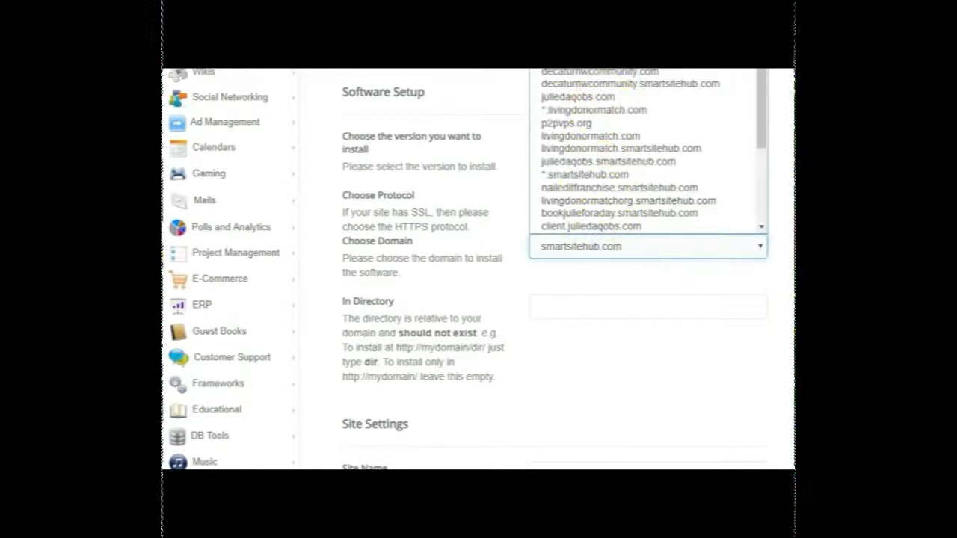
{"action": "mouse_move", "coordinate": [759, 57]}
{"action": "left_mouse_down"}
{"action": "mouse_move", "coordinate": [756, 146]}
{"action": "mouse_move", "coordinate": [753, 64]}
{"action": "left_mouse_up"}
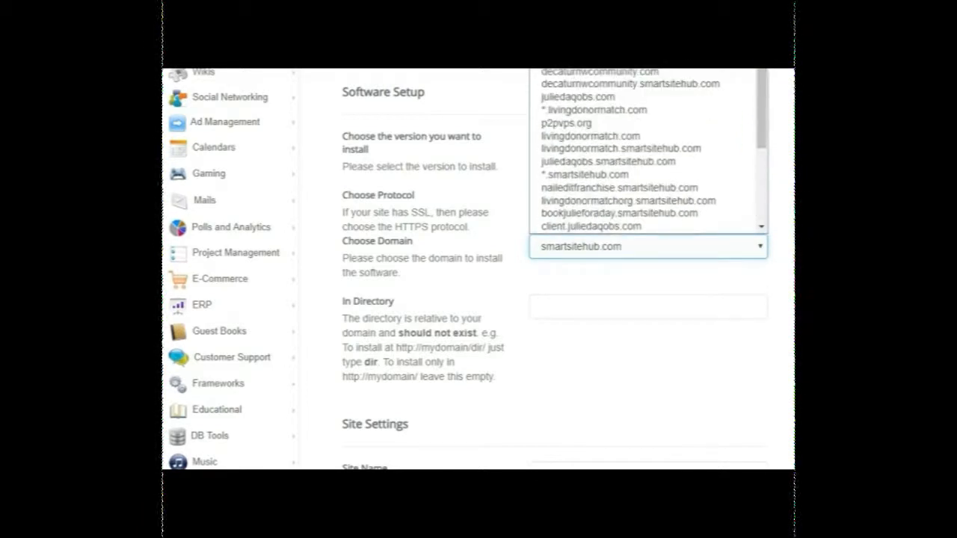
{"action": "left_click", "coordinate": [588, 58]}
{"action": "scroll", "coordinate": [553, 269], "scroll_direction": "down", "scroll_amount": 3}
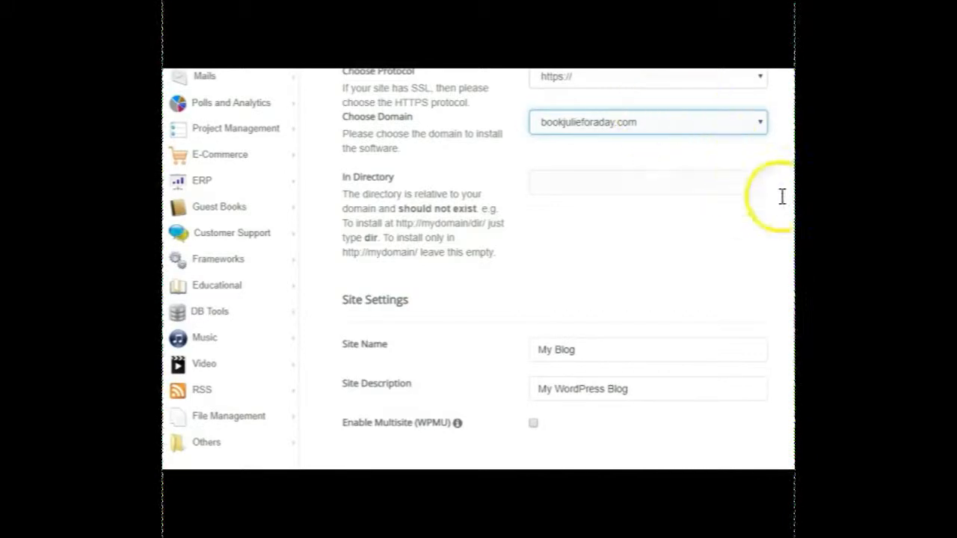
{"action": "left_click", "coordinate": [759, 187]}
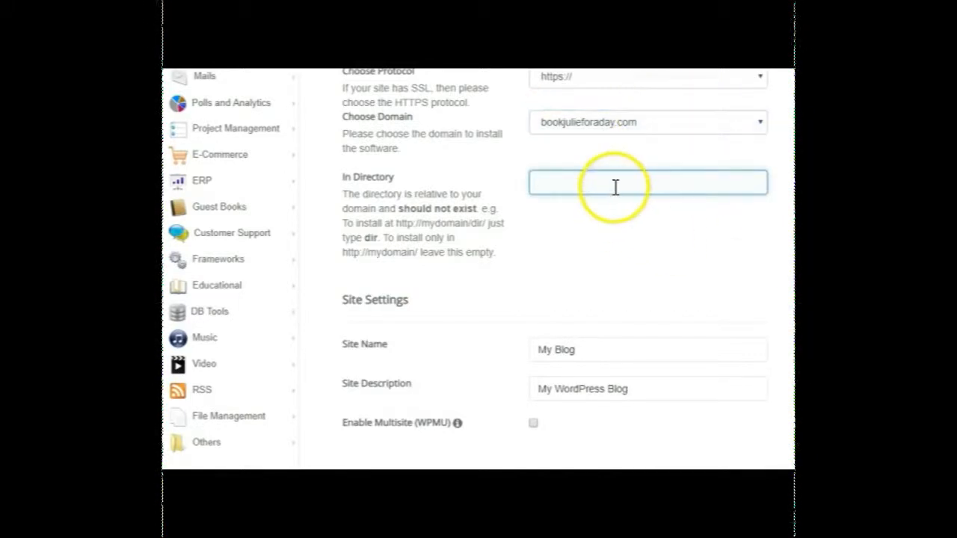
Set the site name to "Book Me for a Day" and the site description to "VIP Service".
{"action": "key", "text": "Tab"}
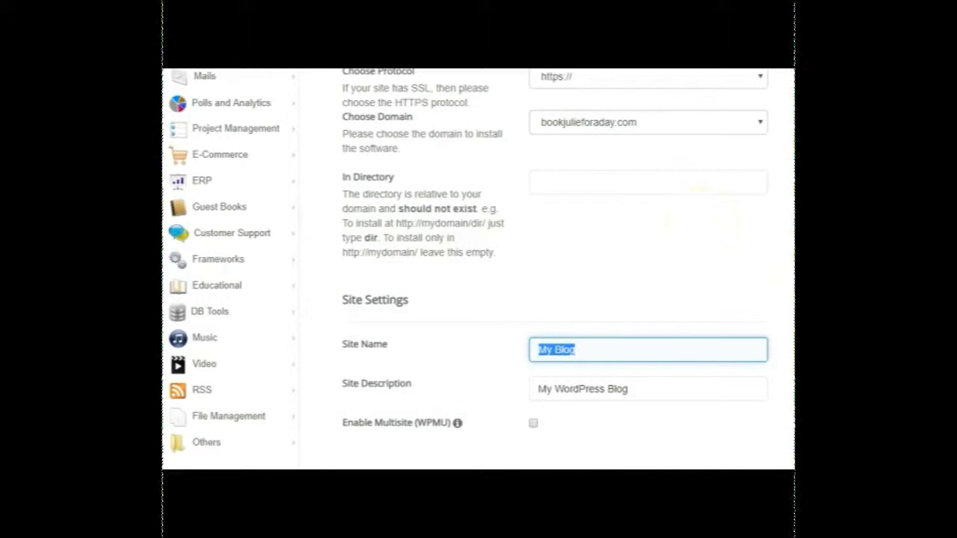
{"action": "scroll", "coordinate": [553, 269], "scroll_direction": "down", "scroll_amount": 3}
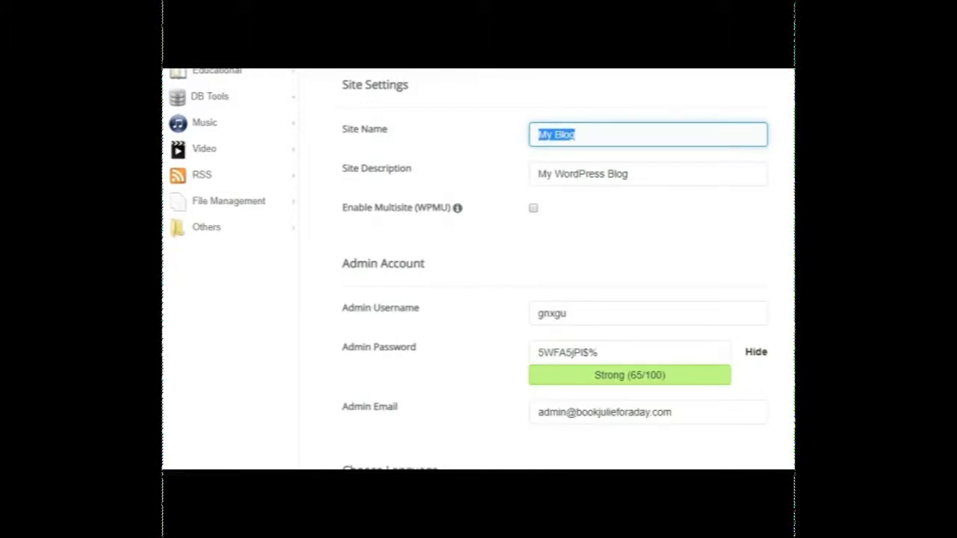
{"action": "type", "text": "Bo"}
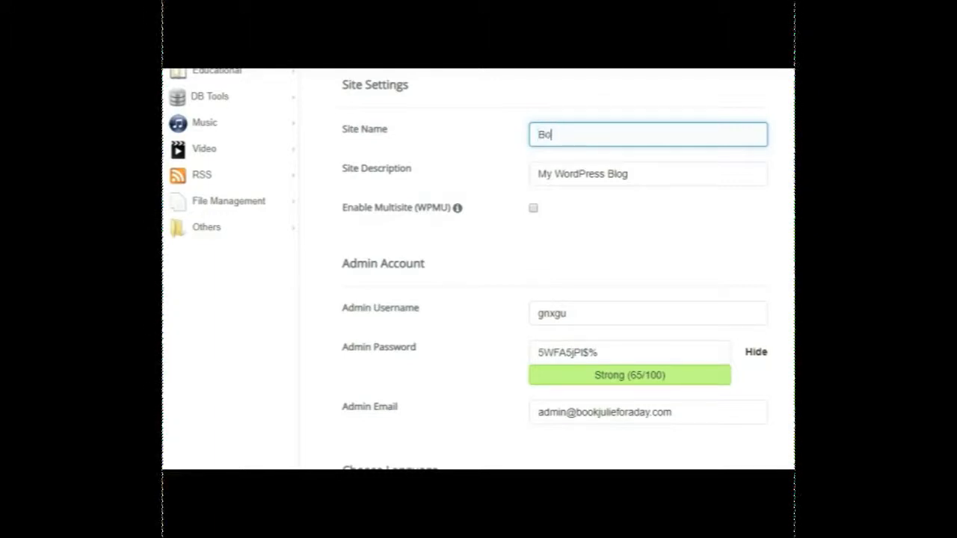
{"action": "type", "text": "ok Me for A"}
{"action": "type", "text": " Day"}
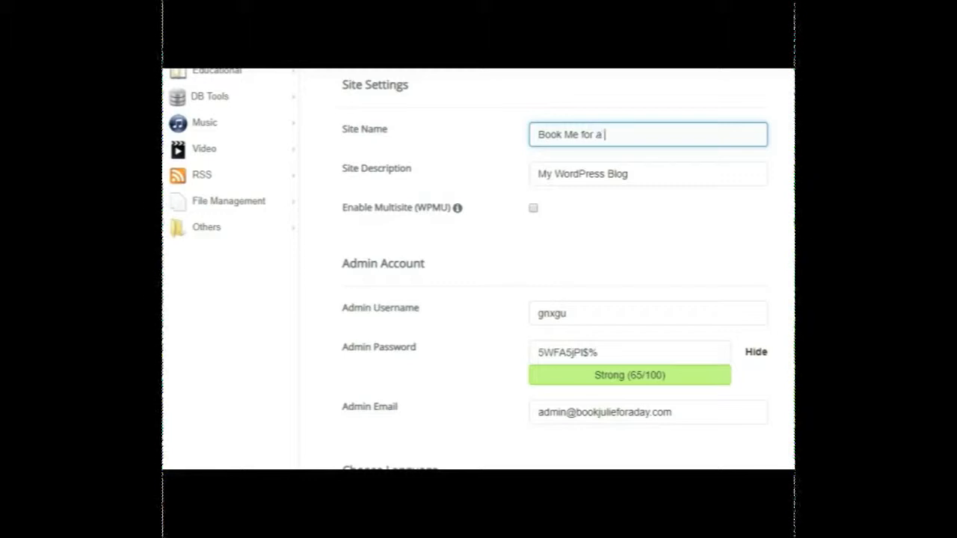
{"action": "key", "text": "Tab"}
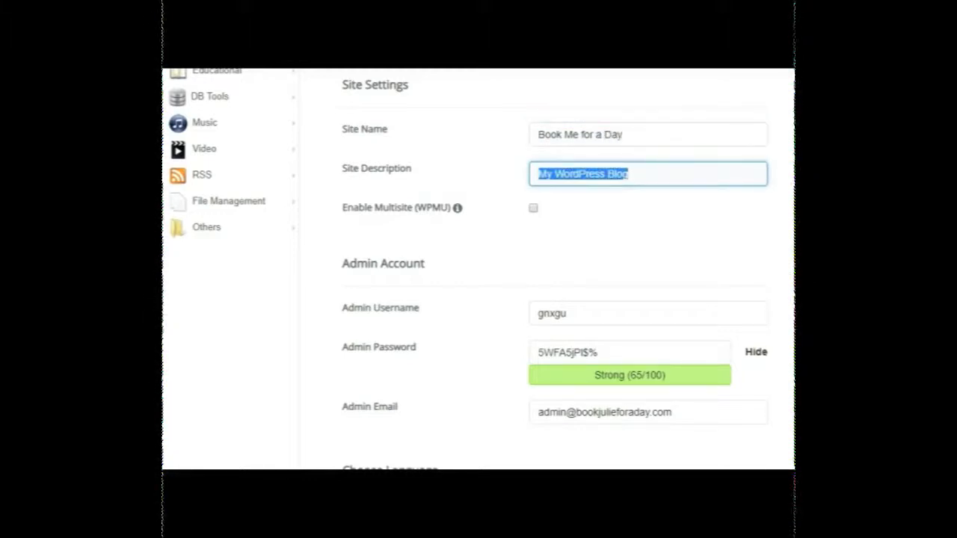
{"action": "type", "text": "VIP Serv"}
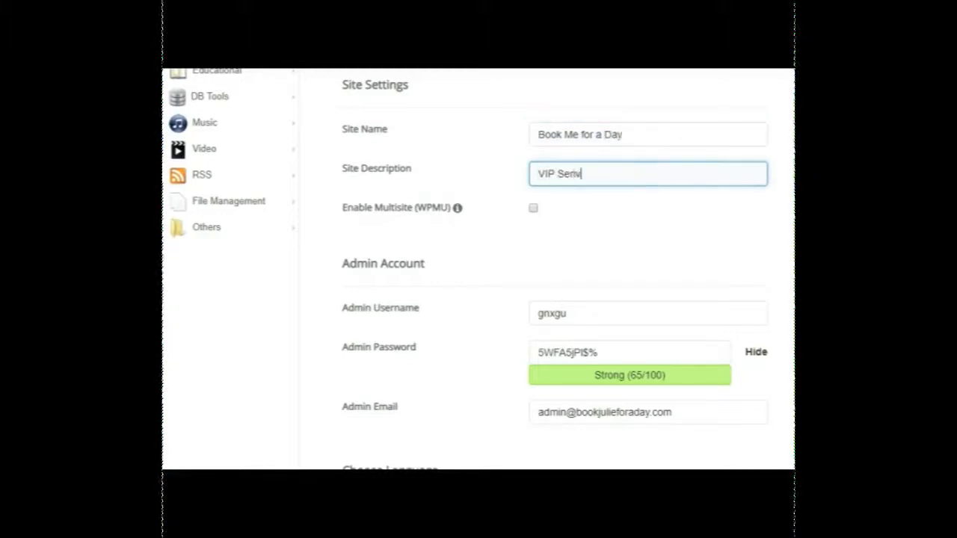
{"action": "key", "text": "BackSpace"}
{"action": "type", "text": "vice"}
Replace the generated admin username with the site owner's own username.
{"action": "scroll", "coordinate": [784, 305], "scroll_direction": "down", "scroll_amount": 1}
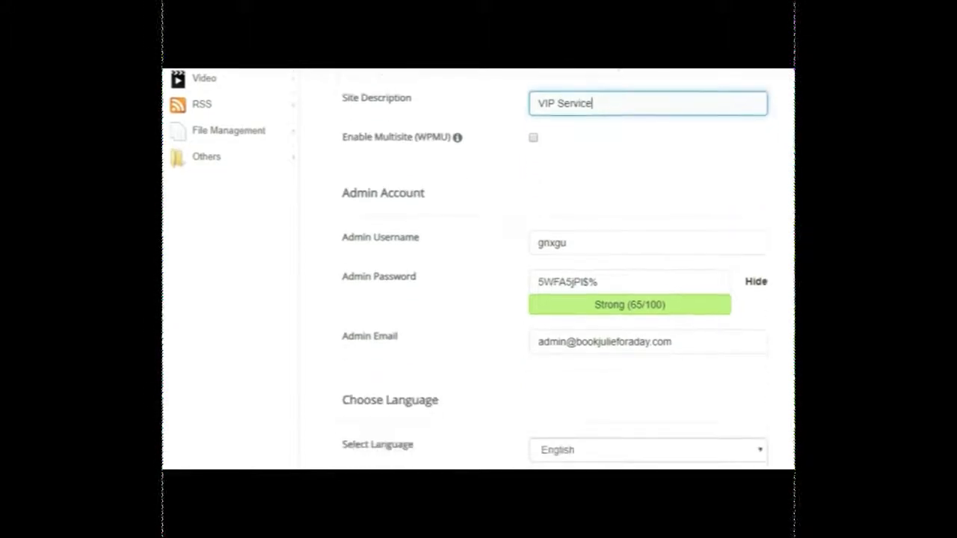
{"action": "left_click_drag", "start_coordinate": [620, 237], "coordinate": [504, 246]}
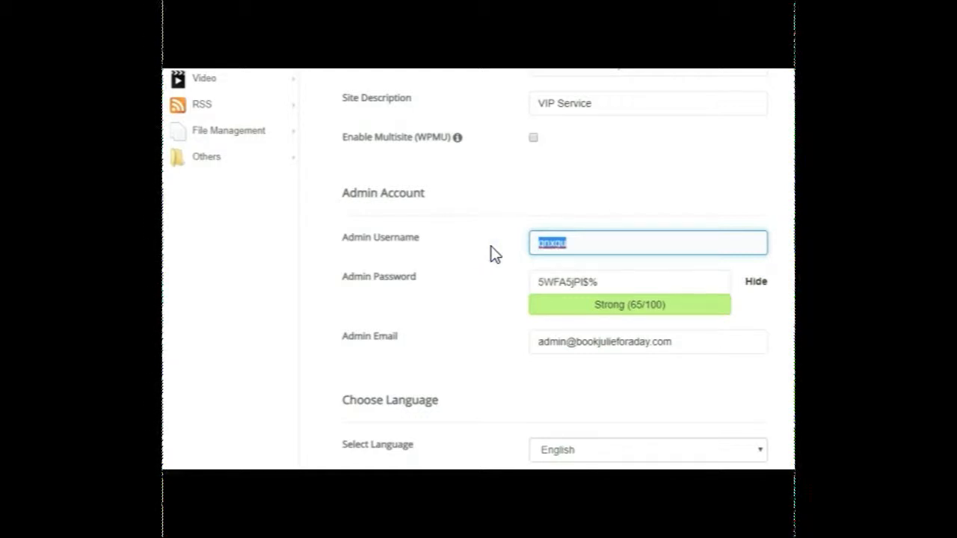
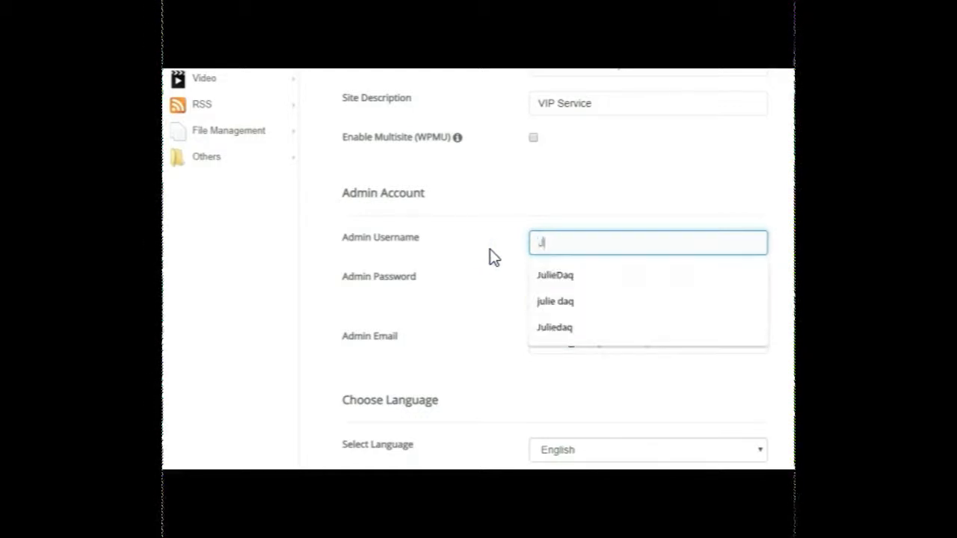
{"action": "key", "text": "Tab"}
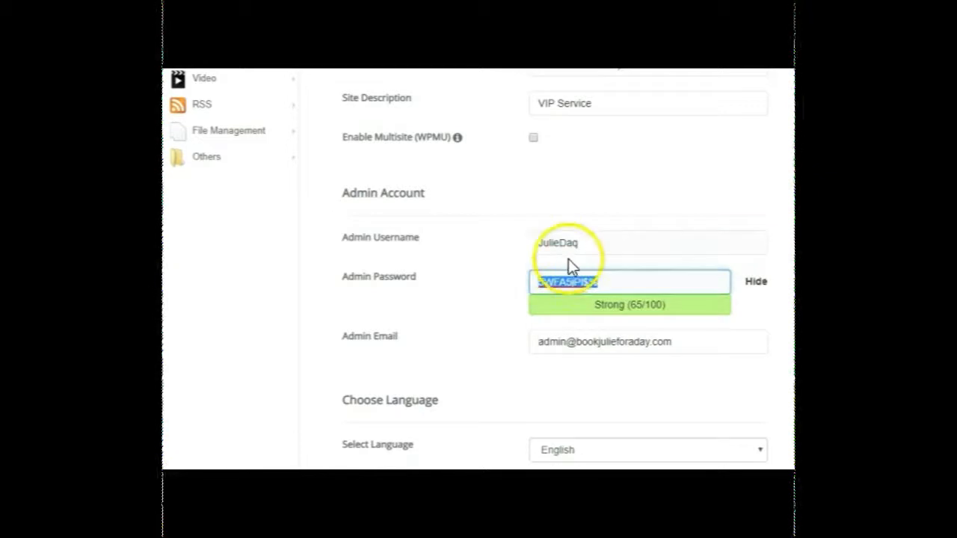
Mask the admin password and replace the generated one with the site owner's own password.
{"action": "left_click", "coordinate": [756, 288]}
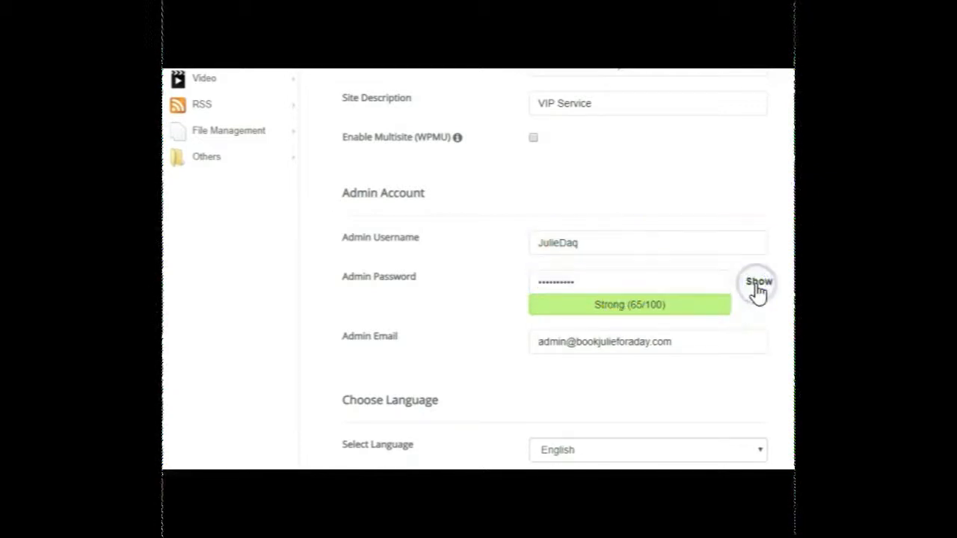
{"action": "left_click_drag", "start_coordinate": [570, 275], "coordinate": [495, 292]}
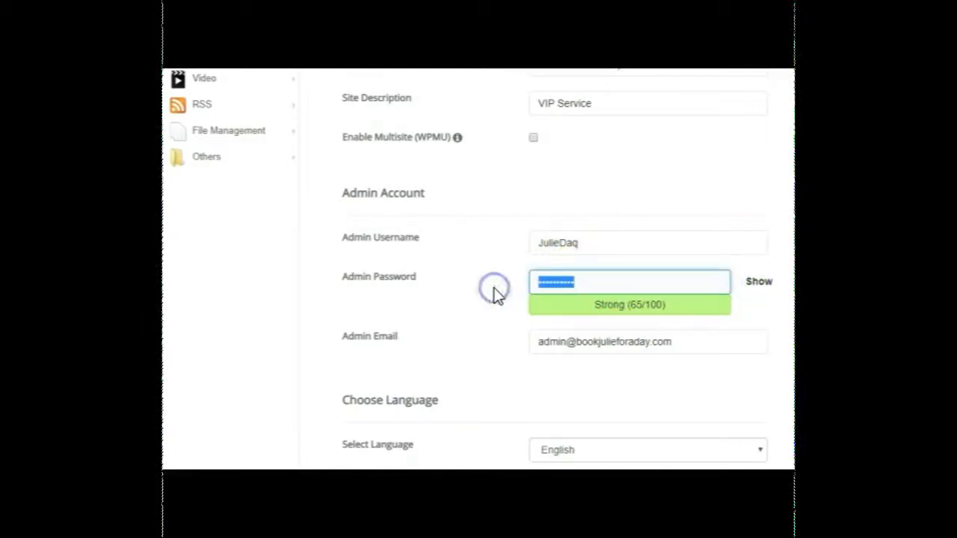
{"action": "type", "text": "••••••••••"}
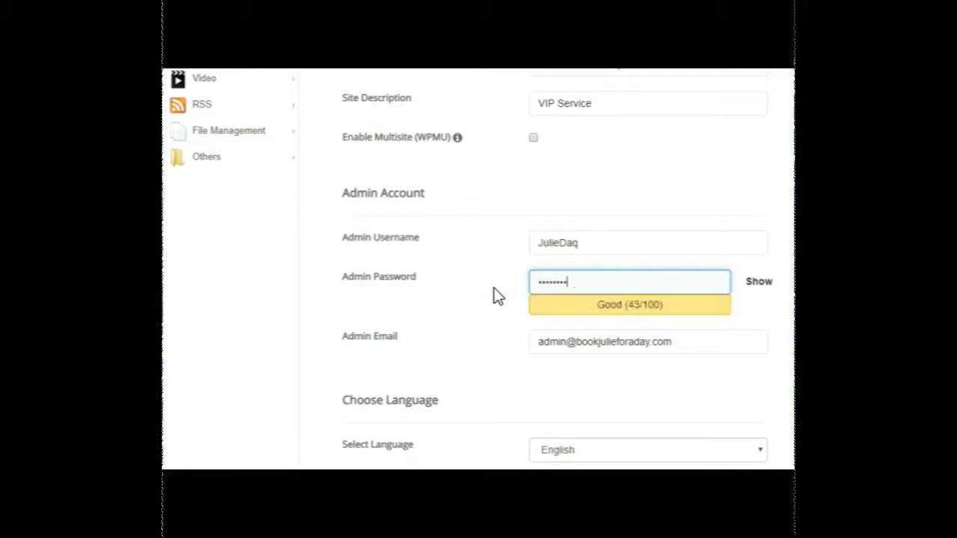
{"action": "key", "text": "Tab"}
Replace the default admin email with the site owner's email address.
{"action": "left_click_drag", "start_coordinate": [696, 340], "coordinate": [461, 342]}
{"action": "key", "text": "BackSpace"}
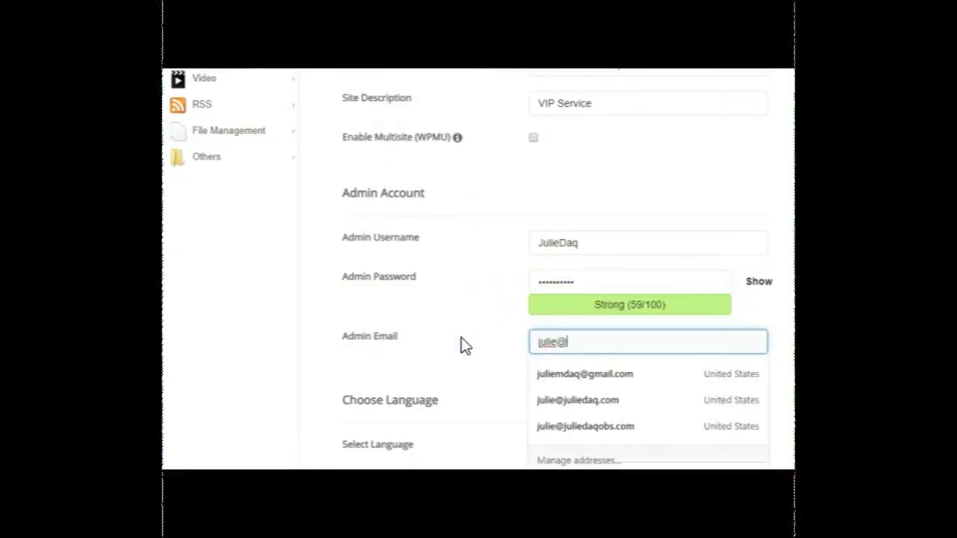
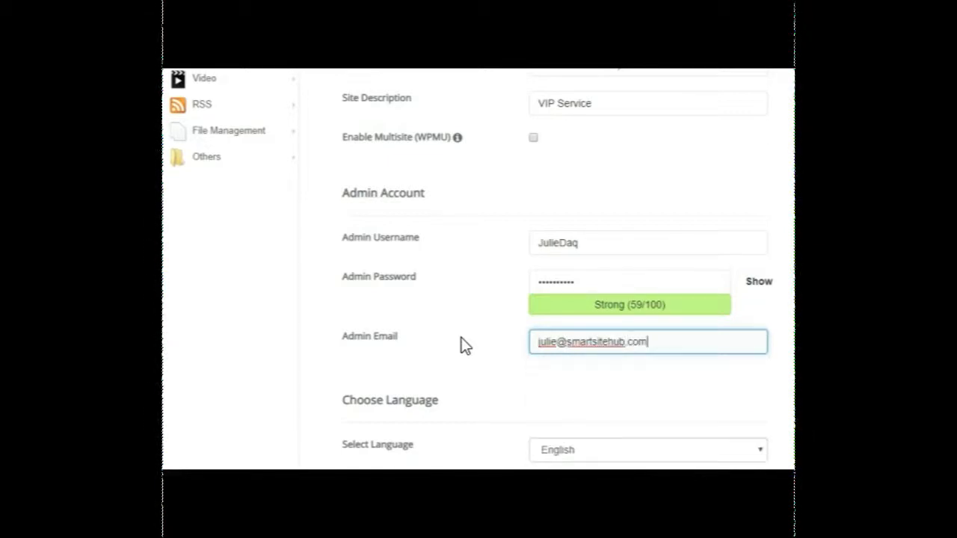
Look through the available installation languages and keep English.
{"action": "scroll", "coordinate": [599, 187], "scroll_direction": "down", "scroll_amount": 4}
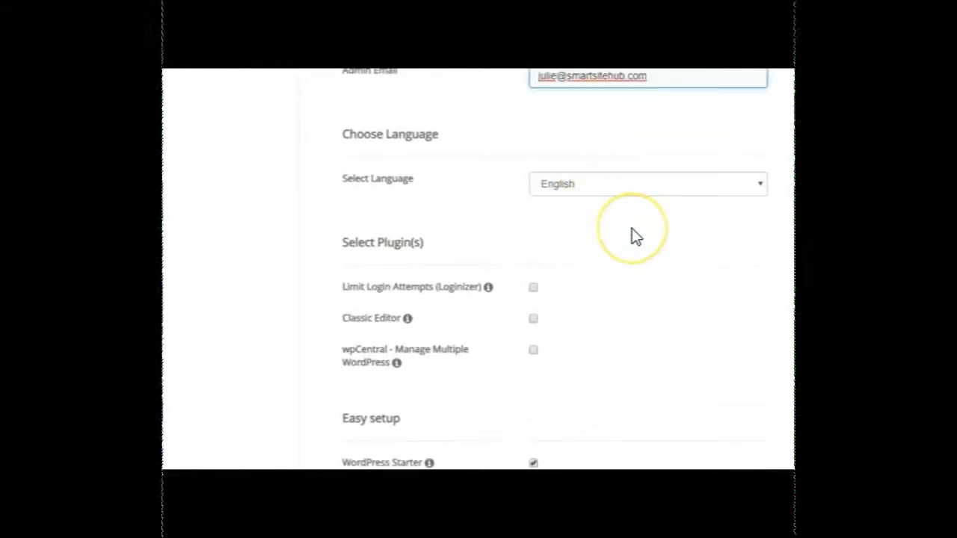
{"action": "left_click", "coordinate": [636, 186]}
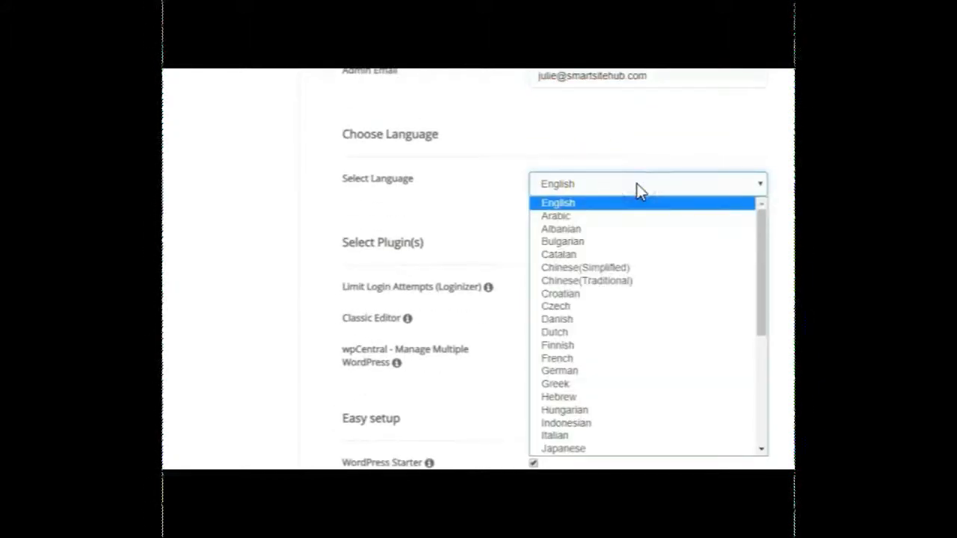
{"action": "key", "text": "Escape"}
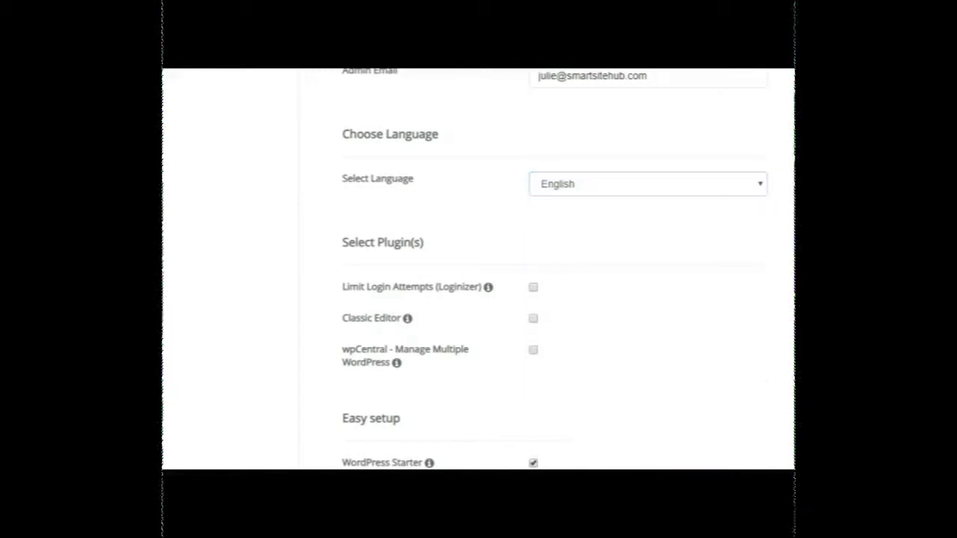
Turn off the WordPress Starter easy setup and include the Classic Editor plugin in the installation.
{"action": "scroll", "coordinate": [553, 269], "scroll_direction": "down", "scroll_amount": 1}
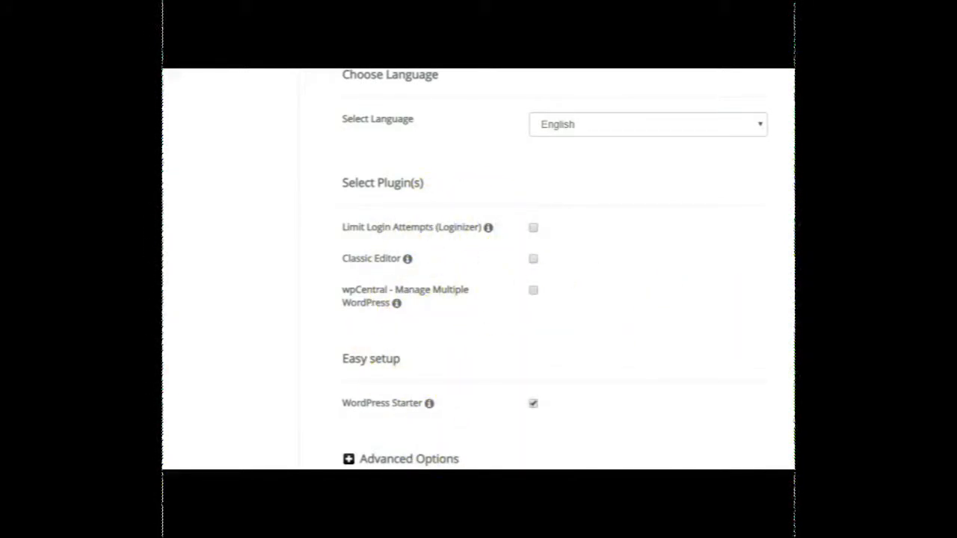
{"action": "scroll", "coordinate": [553, 269], "scroll_direction": "down", "scroll_amount": 1}
{"action": "mouse_move", "coordinate": [429, 367]}
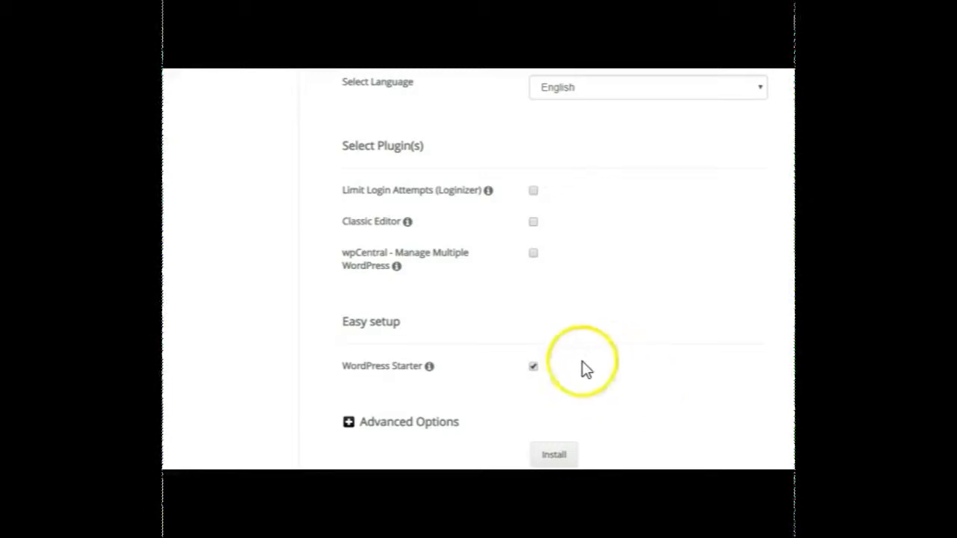
{"action": "left_click", "coordinate": [532, 368]}
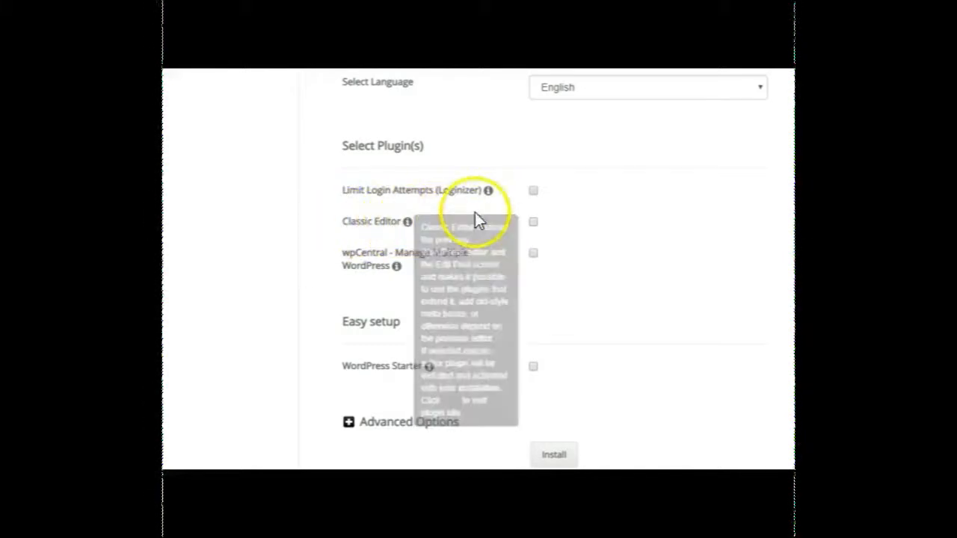
{"action": "left_click", "coordinate": [533, 222]}
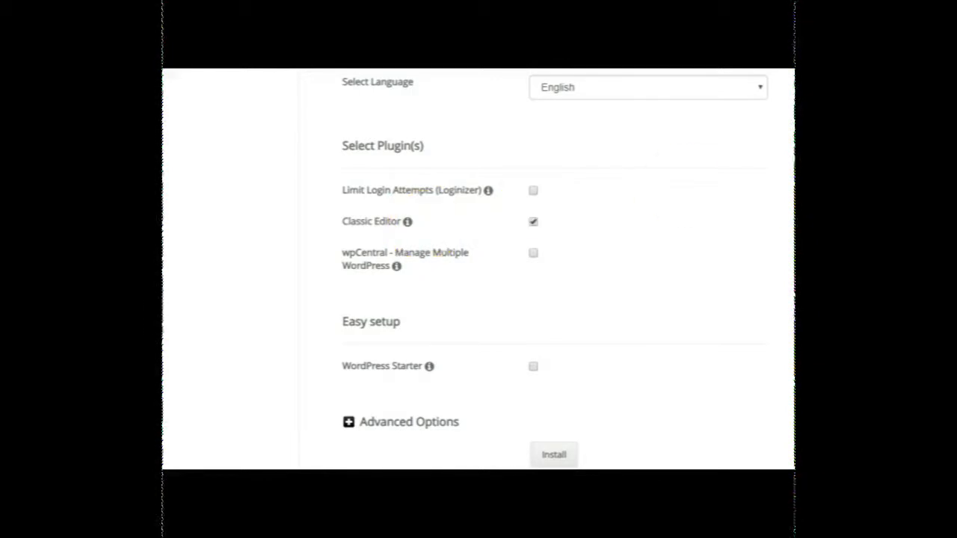
Expand the advanced options and review the database name, table prefix, backup location and plugin choices.
{"action": "scroll", "coordinate": [479, 269], "scroll_direction": "down", "scroll_amount": 2}
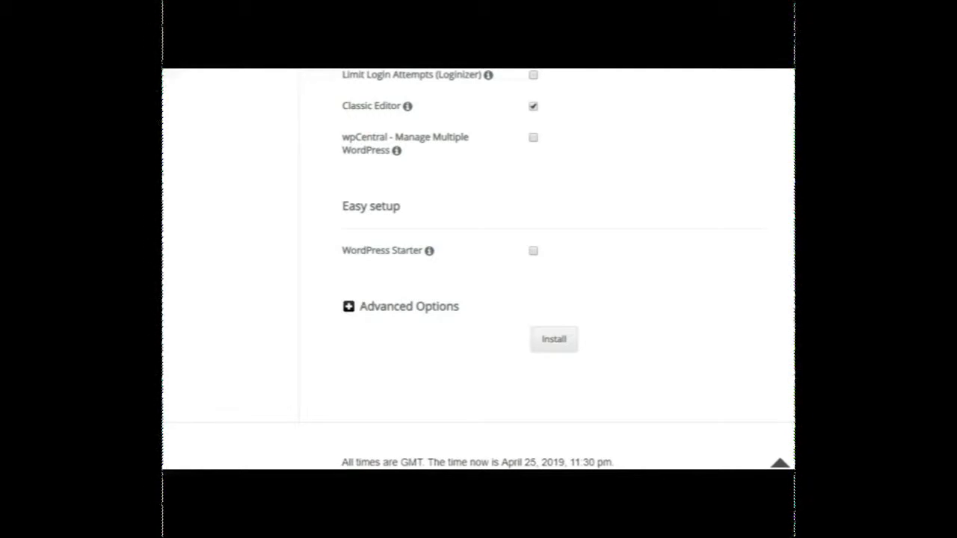
{"action": "left_click", "coordinate": [349, 307]}
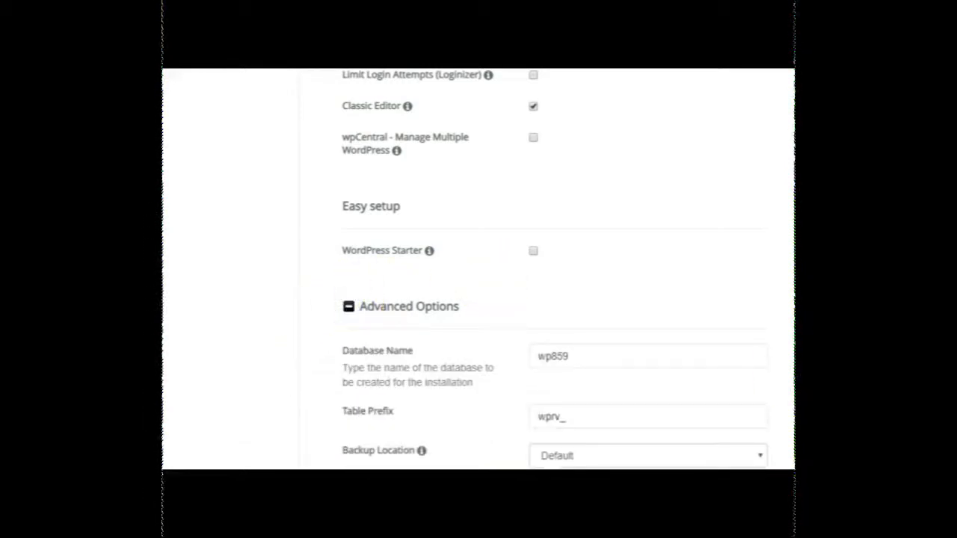
{"action": "scroll", "coordinate": [553, 269], "scroll_direction": "down", "scroll_amount": 3}
{"action": "scroll", "coordinate": [553, 269], "scroll_direction": "up", "scroll_amount": 2}
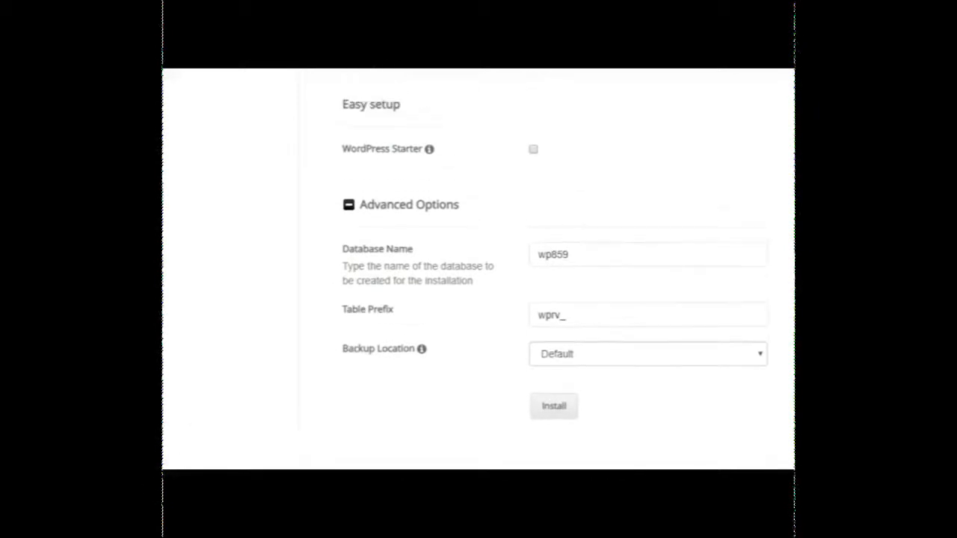
{"action": "scroll", "coordinate": [553, 269], "scroll_direction": "up", "scroll_amount": 1}
{"action": "scroll", "coordinate": [553, 269], "scroll_direction": "down", "scroll_amount": 3}
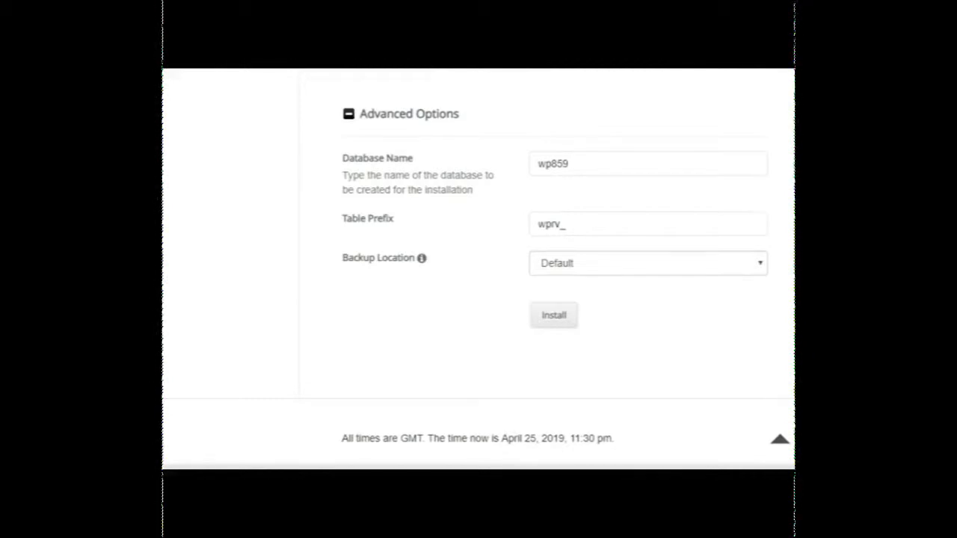
{"action": "left_click", "coordinate": [572, 163]}
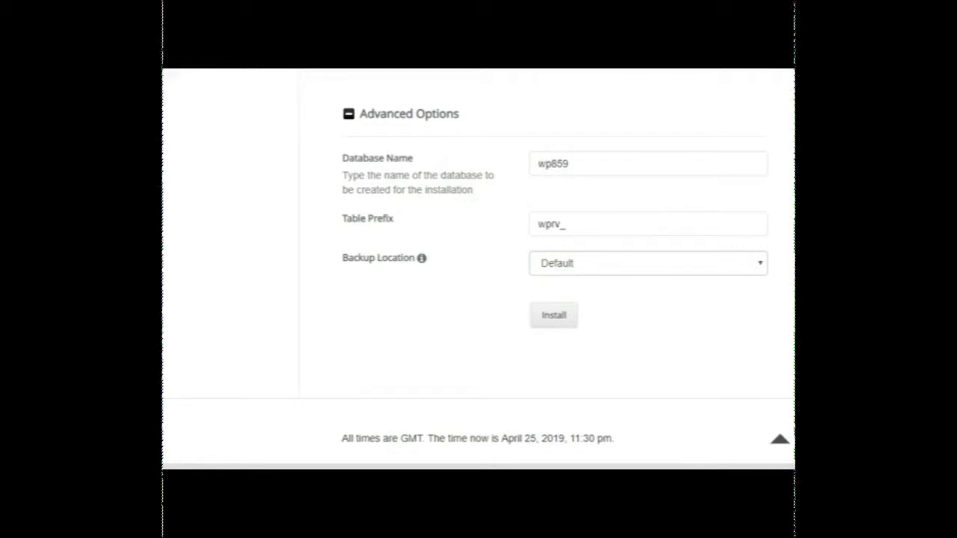
{"action": "scroll", "coordinate": [478, 269], "scroll_direction": "up", "scroll_amount": 4}
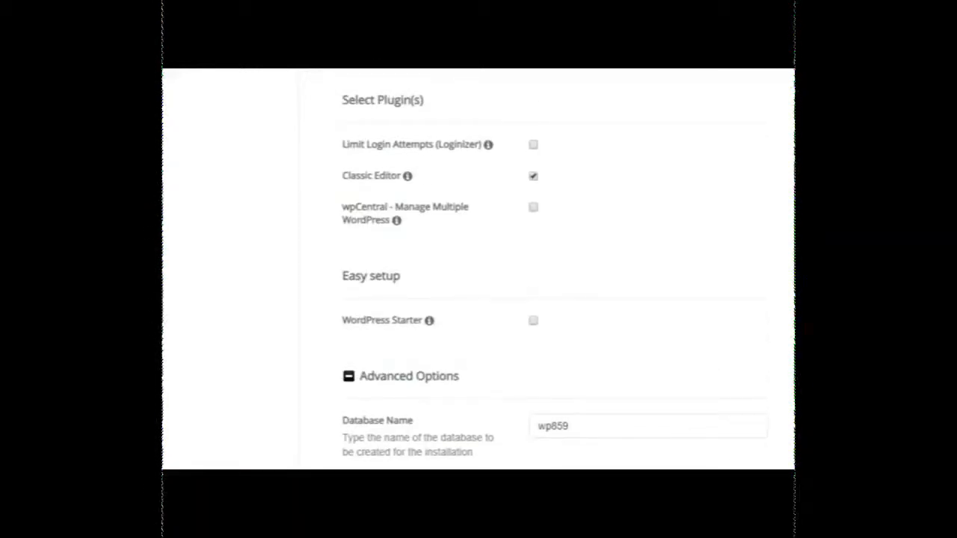
{"action": "scroll", "coordinate": [553, 277], "scroll_direction": "up", "scroll_amount": 1}
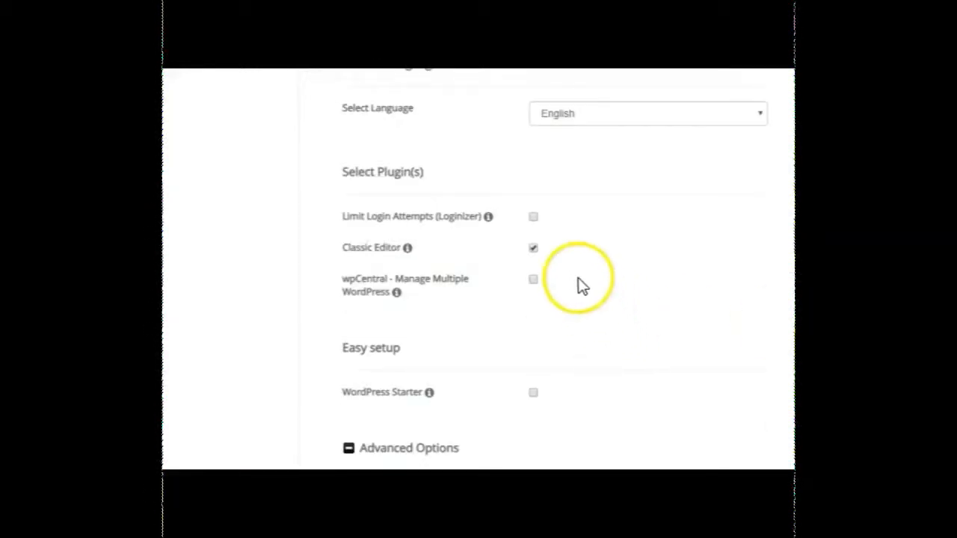
{"action": "scroll", "coordinate": [566, 269], "scroll_direction": "down", "scroll_amount": 2}
{"action": "scroll", "coordinate": [478, 269], "scroll_direction": "down", "scroll_amount": 3}
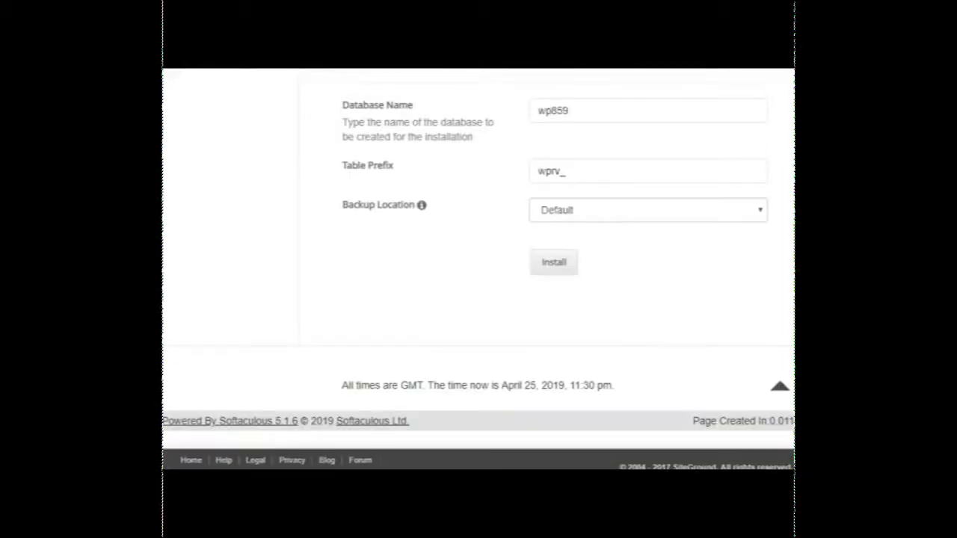
Run the WordPress installation with the chosen settings and open the new site's wp-admin administrative URL.
{"action": "left_click", "coordinate": [561, 265]}
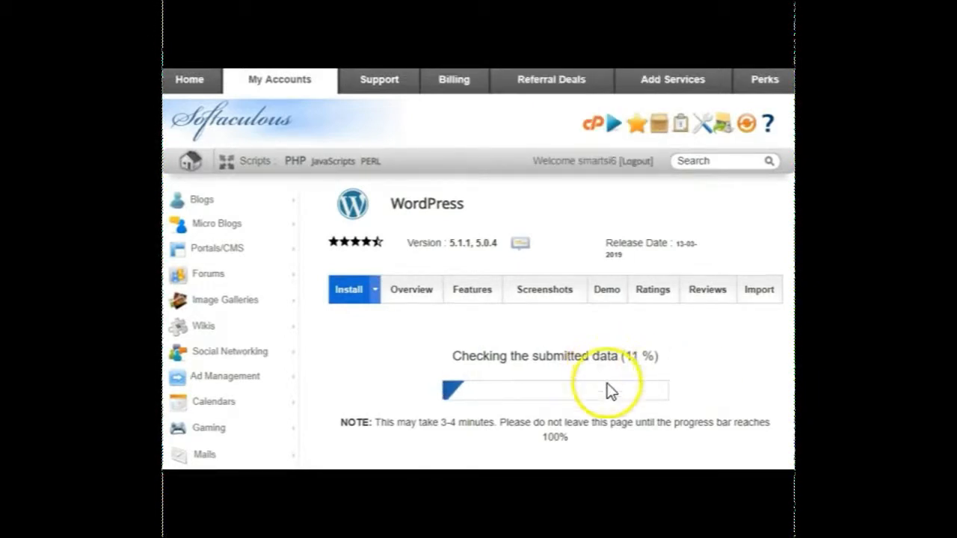
{"action": "scroll", "coordinate": [553, 336], "scroll_direction": "down", "scroll_amount": 1}
{"action": "scroll", "coordinate": [553, 336], "scroll_direction": "down", "scroll_amount": 1}
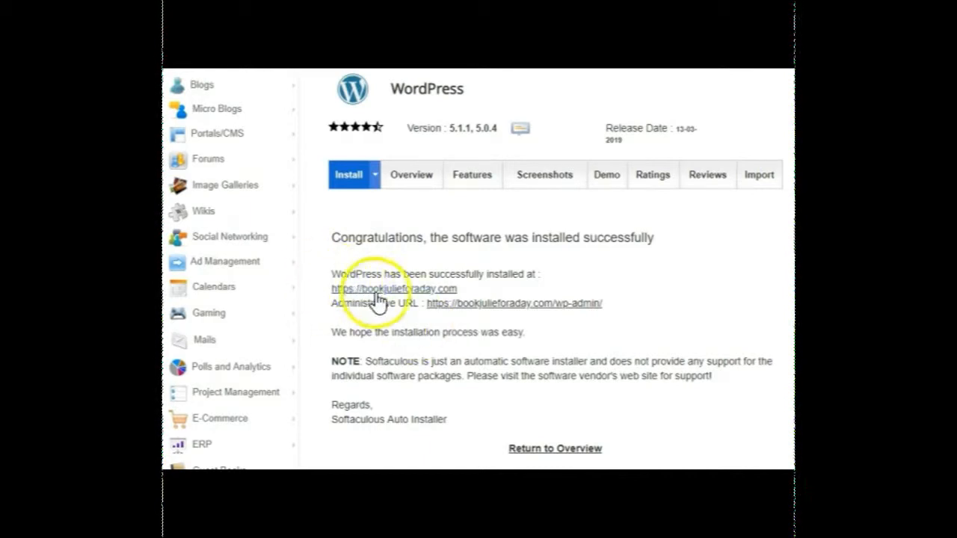
{"action": "left_click", "coordinate": [465, 305]}
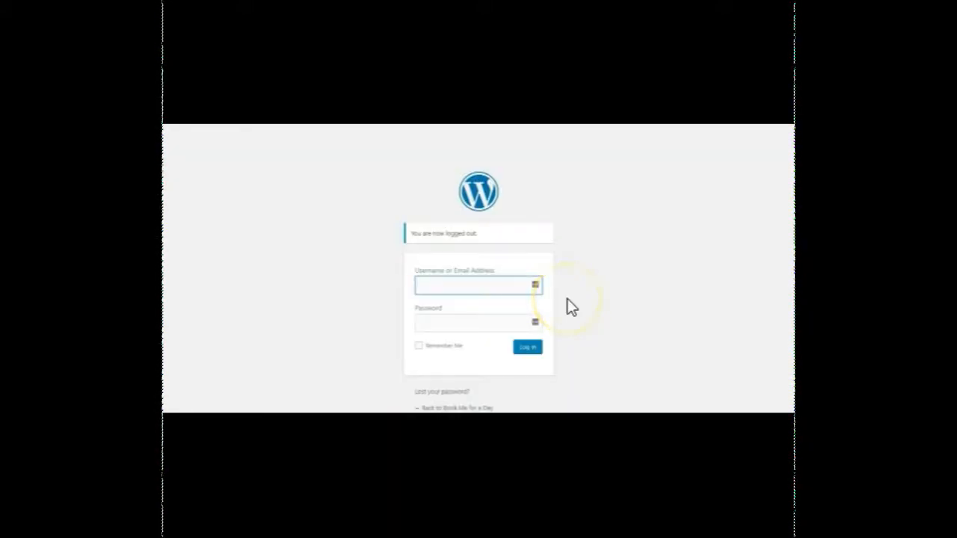
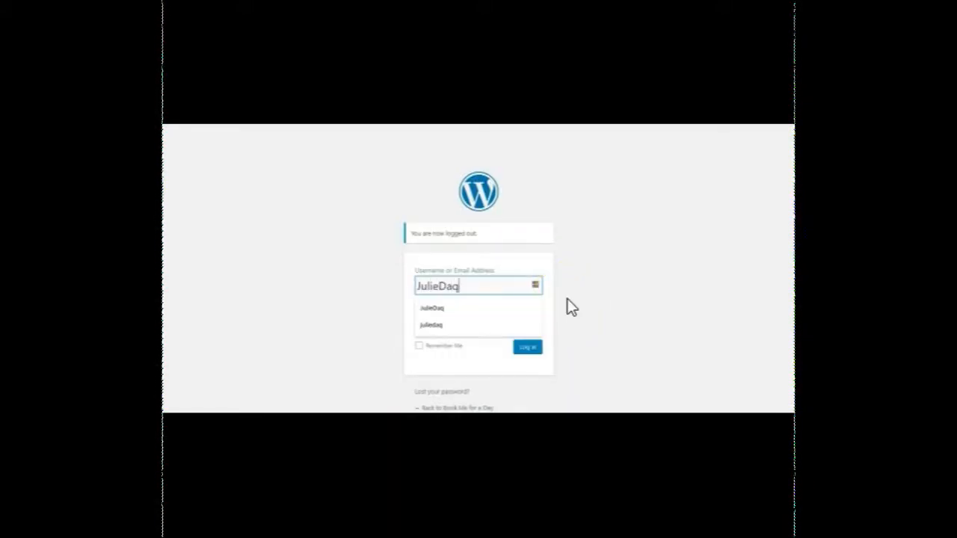
Log in to the new WordPress site with the admin username and account password, with Remember Me enabled.
{"action": "key", "text": "Tab"}
{"action": "type", "text": "********"}
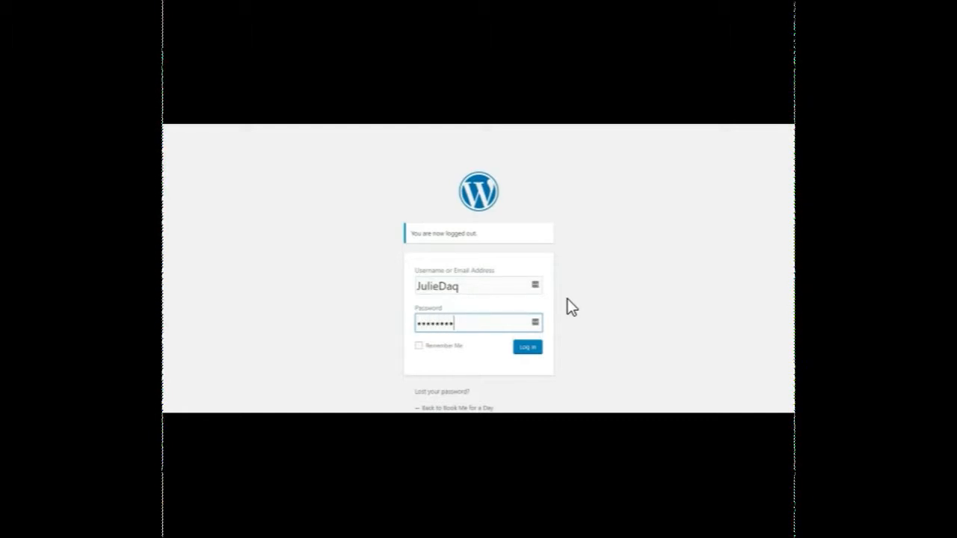
{"action": "type", "text": "*"}
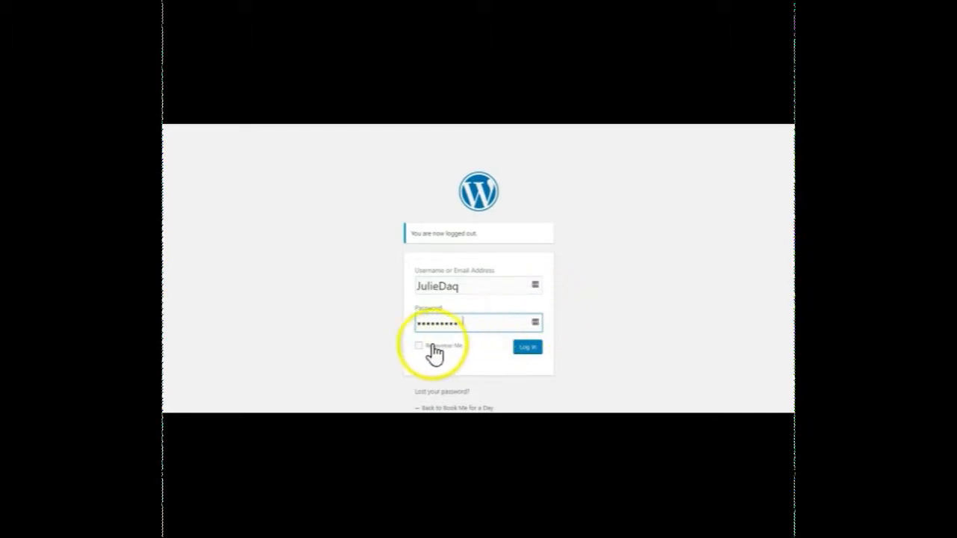
{"action": "left_click", "coordinate": [419, 346]}
{"action": "left_click", "coordinate": [529, 351]}
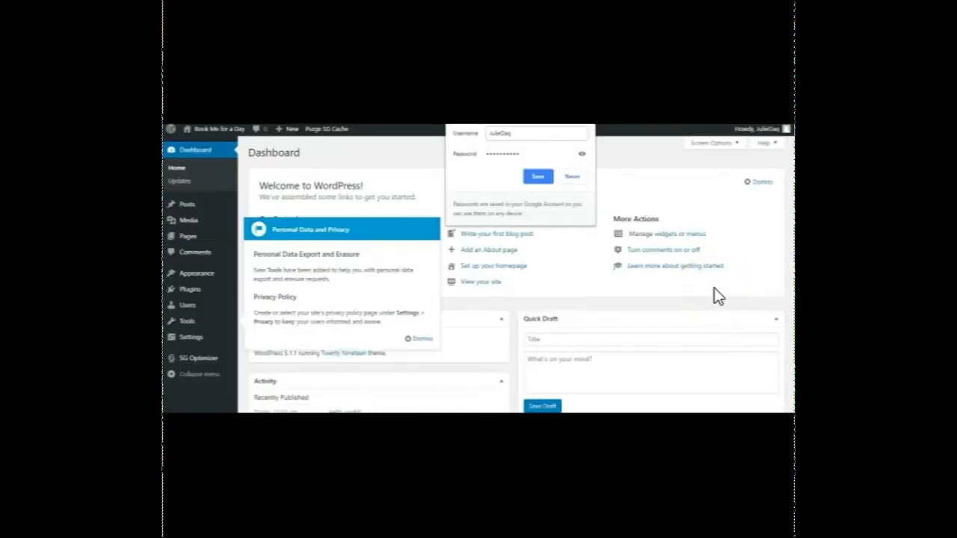
Close the browser's save-password prompt and dismiss the Personal Data and Privacy notice on the dashboard.
{"action": "left_click", "coordinate": [588, 113]}
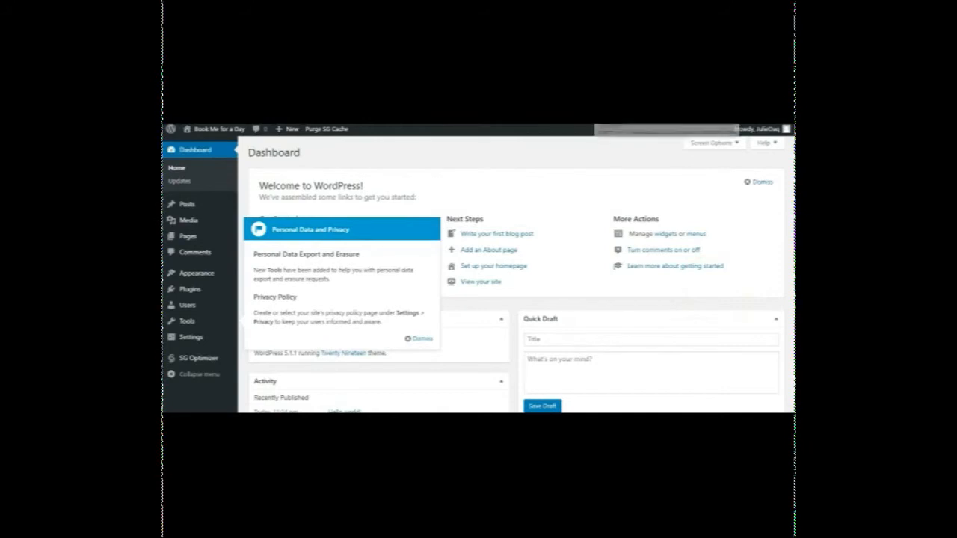
{"action": "left_click", "coordinate": [422, 338]}
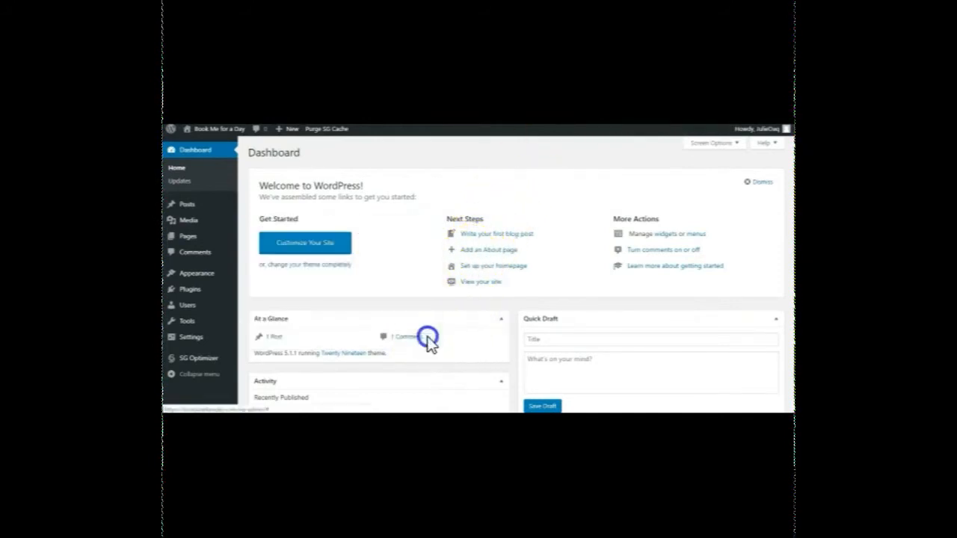